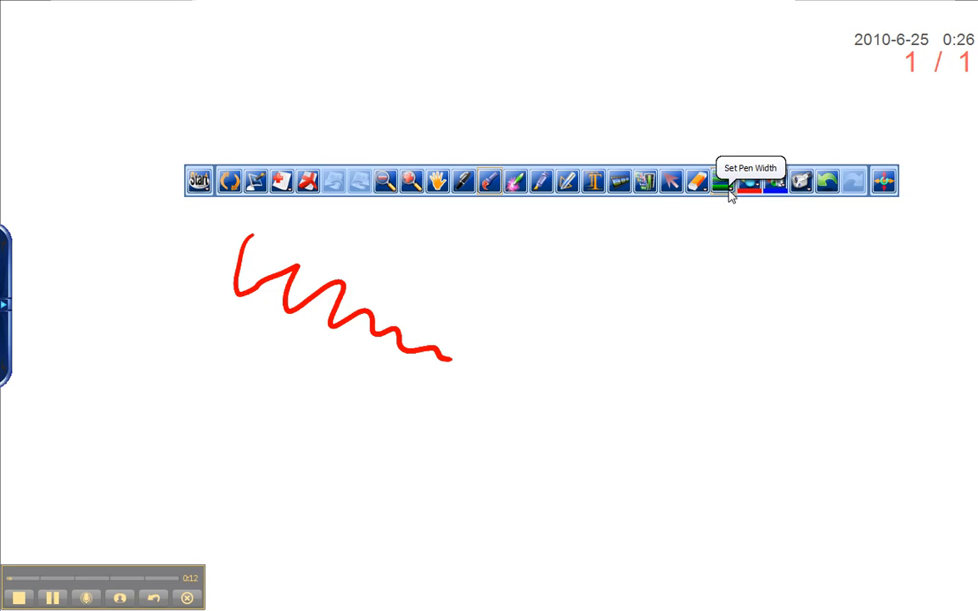
Step: Draw two brush zigzags below the existing one, the first with Thin width 3.0 and the second with Thick width 15.0
left_click(728, 193)
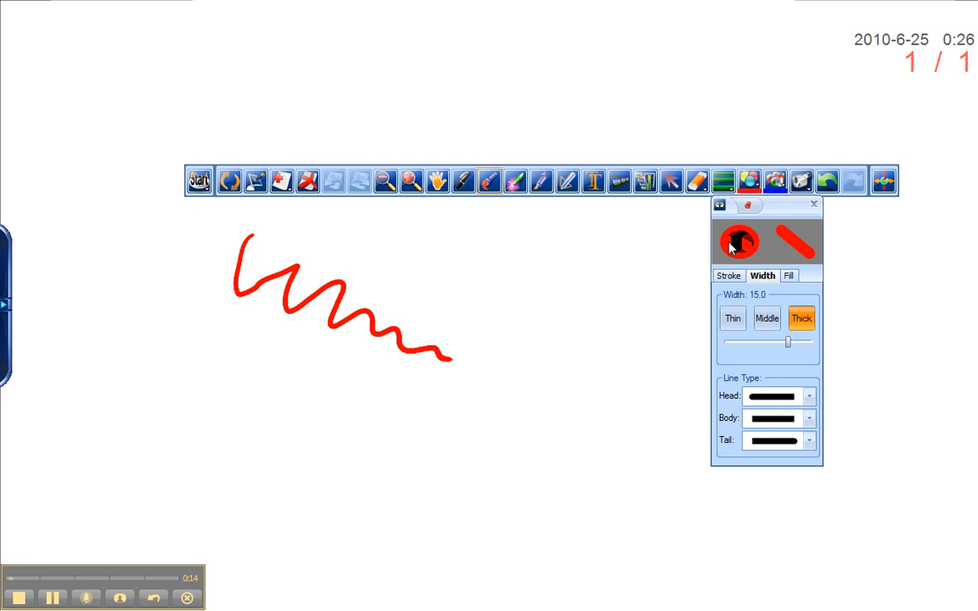
left_click(719, 205)
left_click(734, 256)
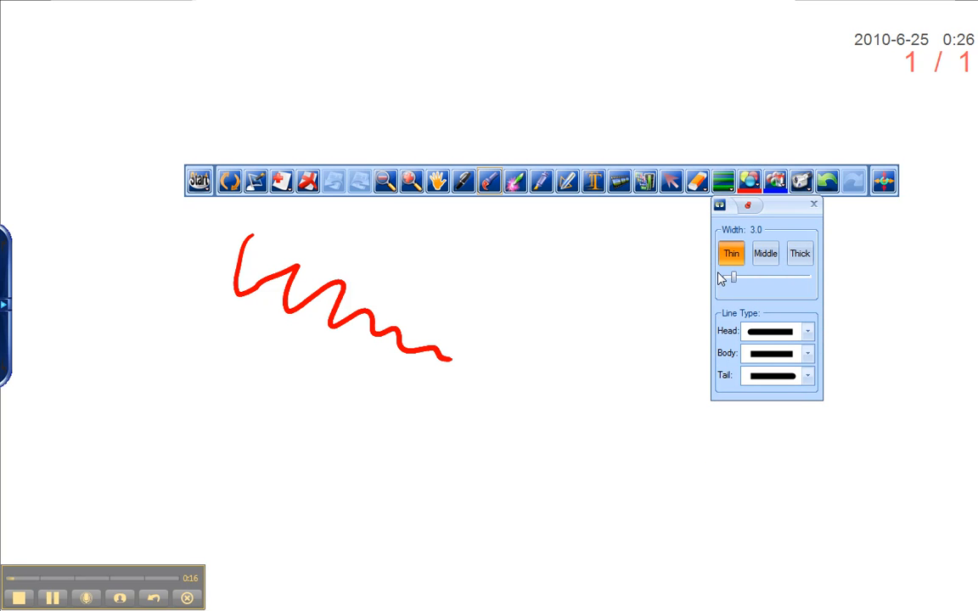
left_click_drag(269, 340, 332, 398)
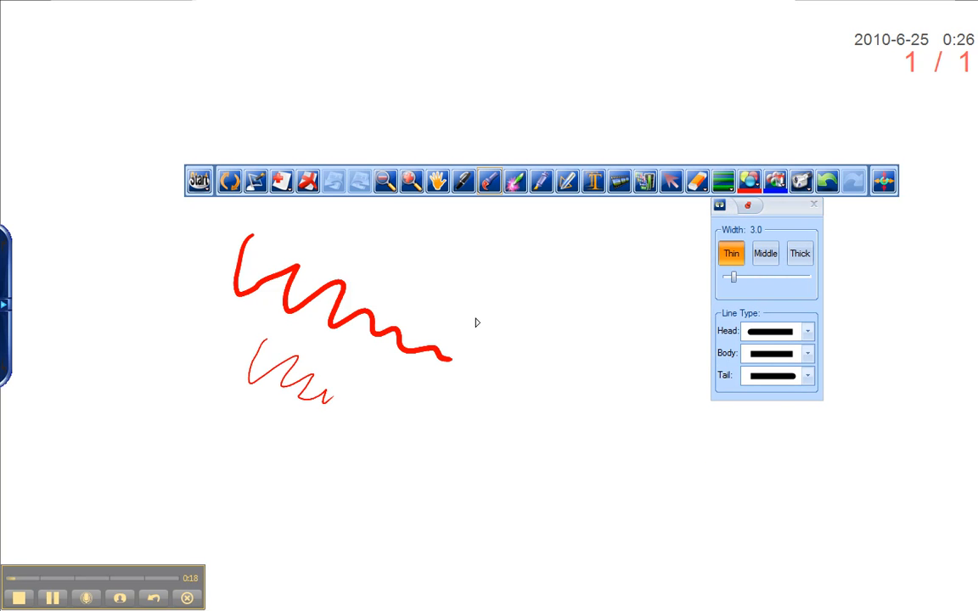
left_click(800, 255)
left_click_drag(258, 438, 383, 459)
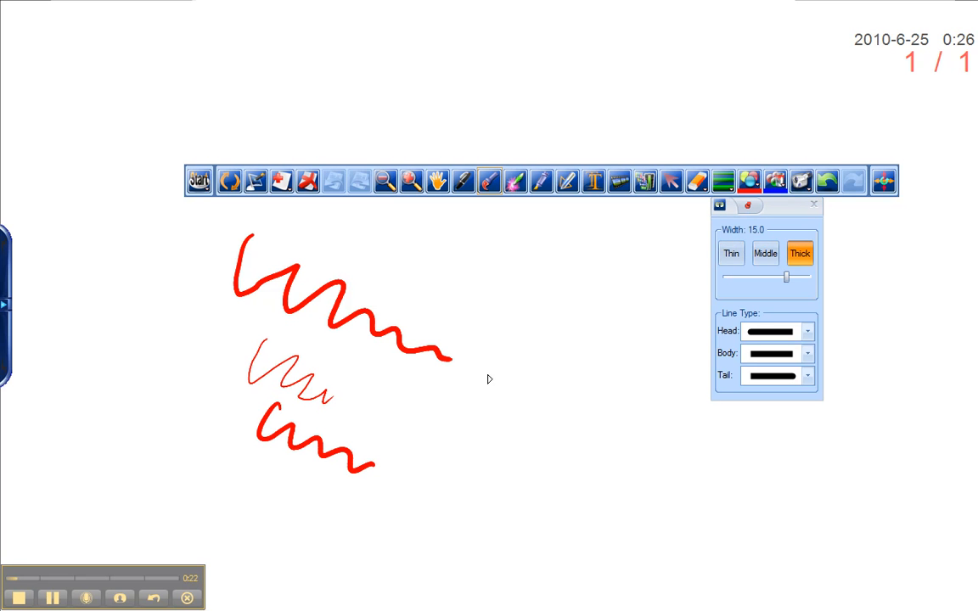
Step: Draw a zigzag with the pen and a second one below it with the highlighter, both at width 15.0
left_click(463, 180)
mouse_move(469, 240)
left_mouse_down()
mouse_move(452, 279)
mouse_move(536, 314)
mouse_move(535, 341)
left_mouse_up()
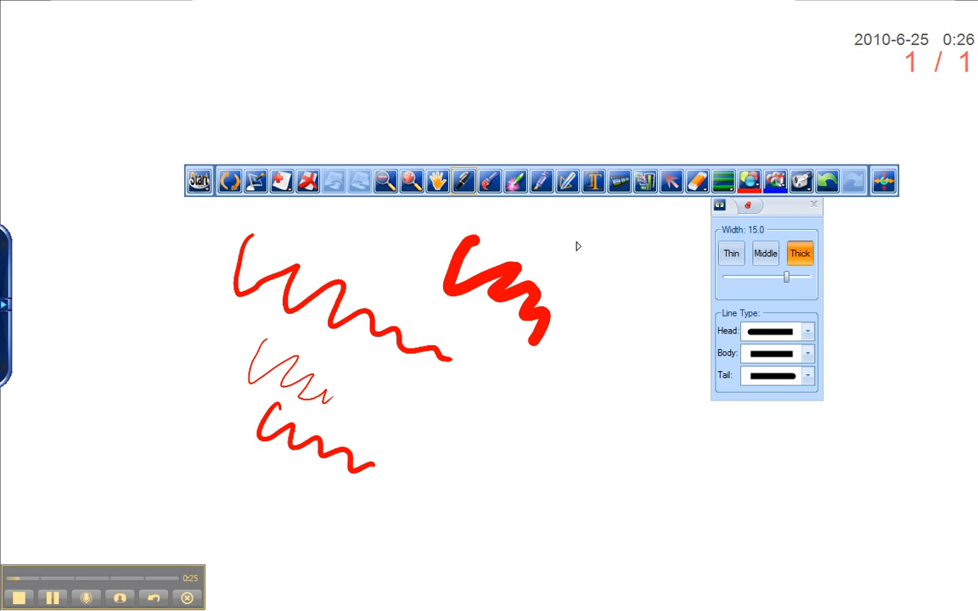
left_click(540, 181)
mouse_move(511, 390)
left_mouse_down()
mouse_move(550, 439)
mouse_move(647, 463)
left_mouse_up()
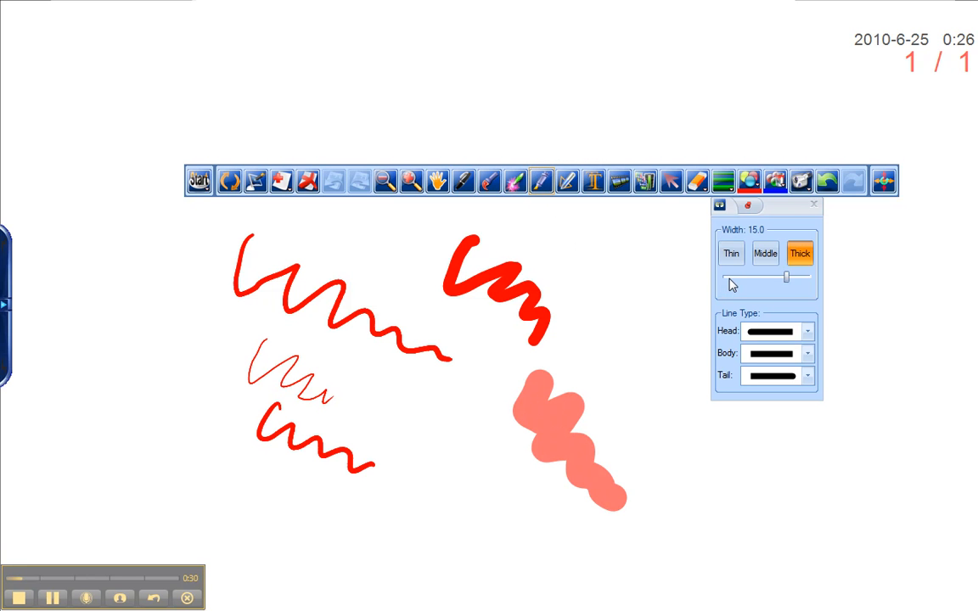
Step: Draw two long brush lines above the toolbar, one plain and one below it set to a circle head and arrow tail
left_click(490, 182)
left_click_drag(274, 69, 652, 93)
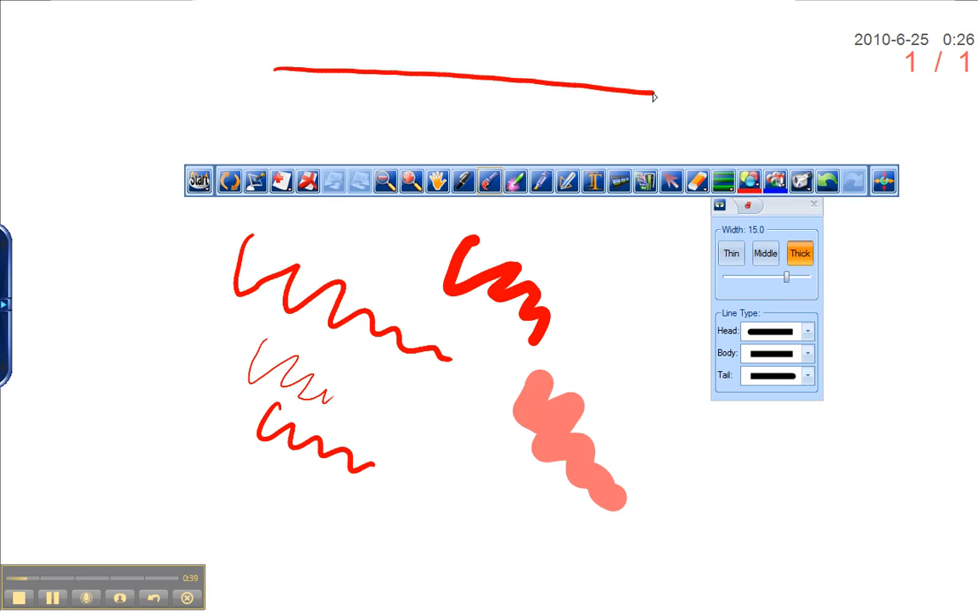
left_click(807, 332)
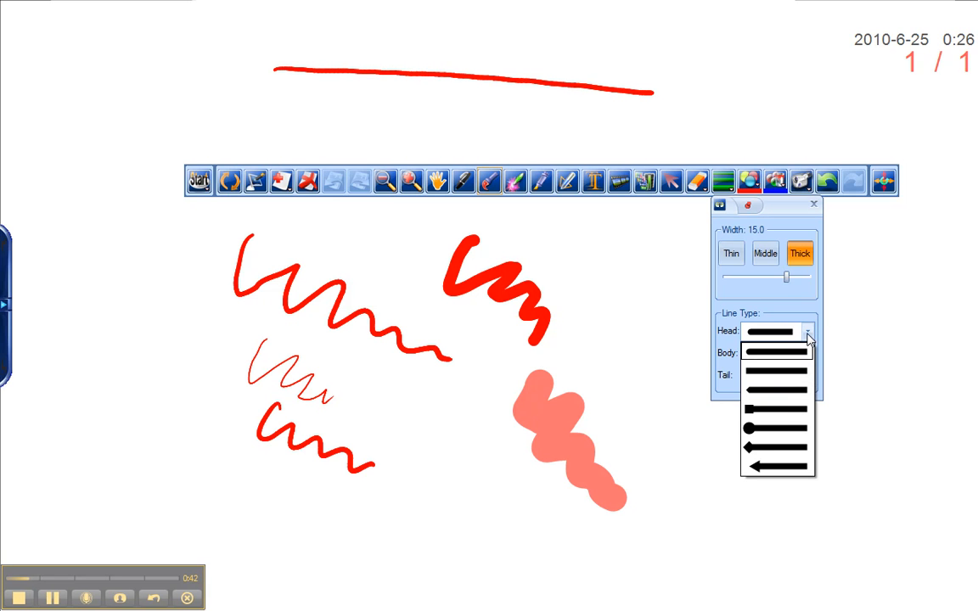
left_click(760, 430)
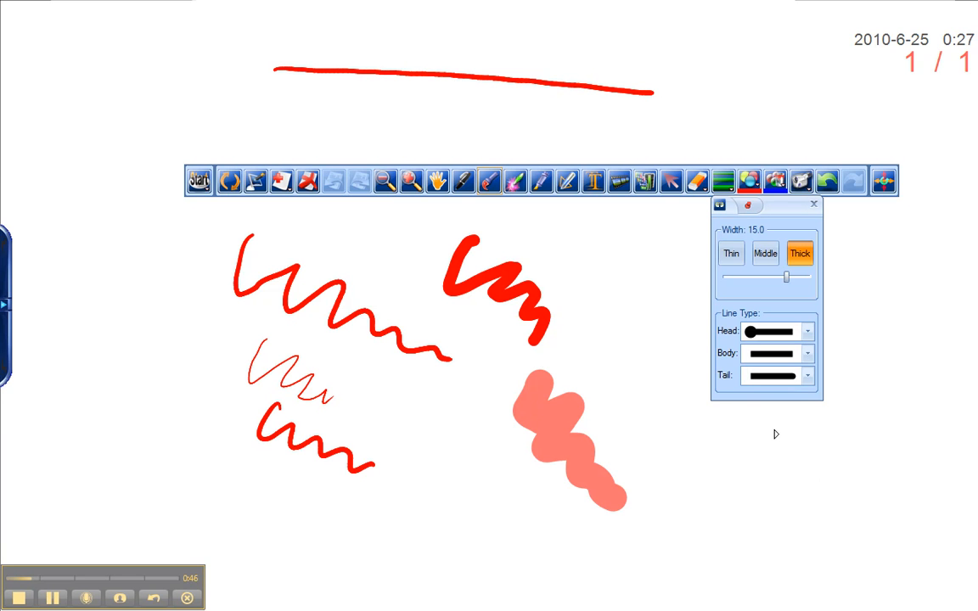
left_click(809, 378)
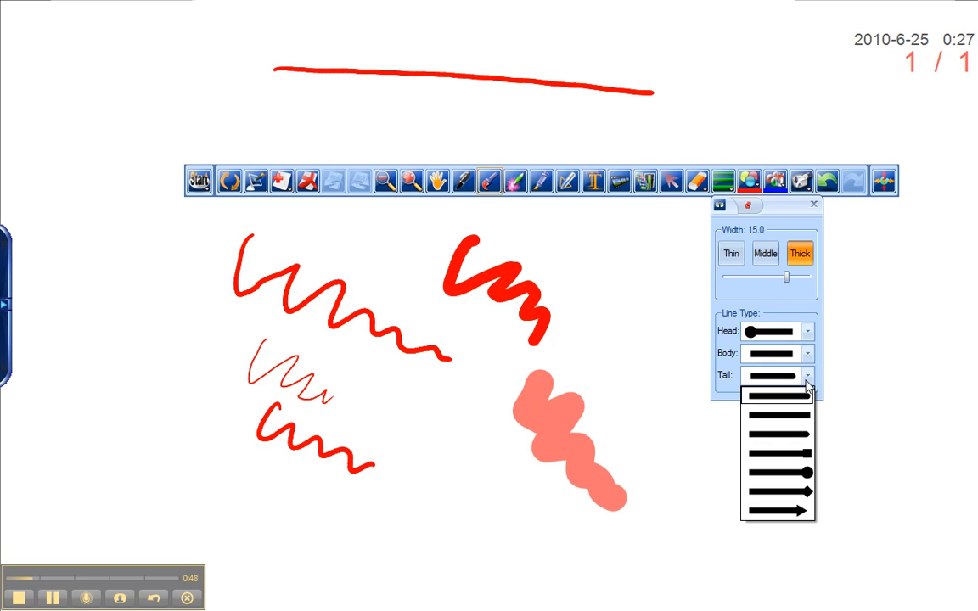
left_click(779, 510)
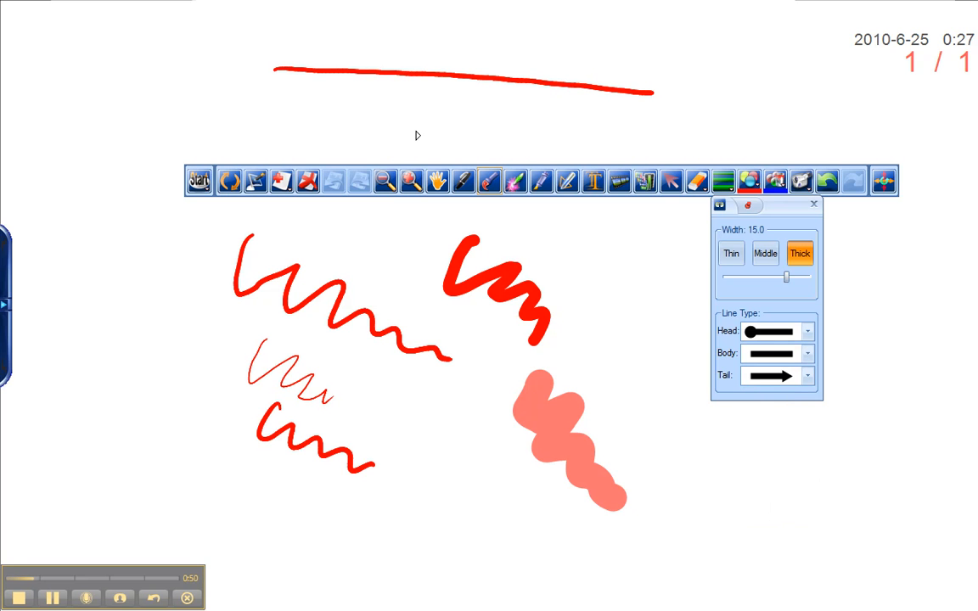
left_click_drag(301, 120, 669, 134)
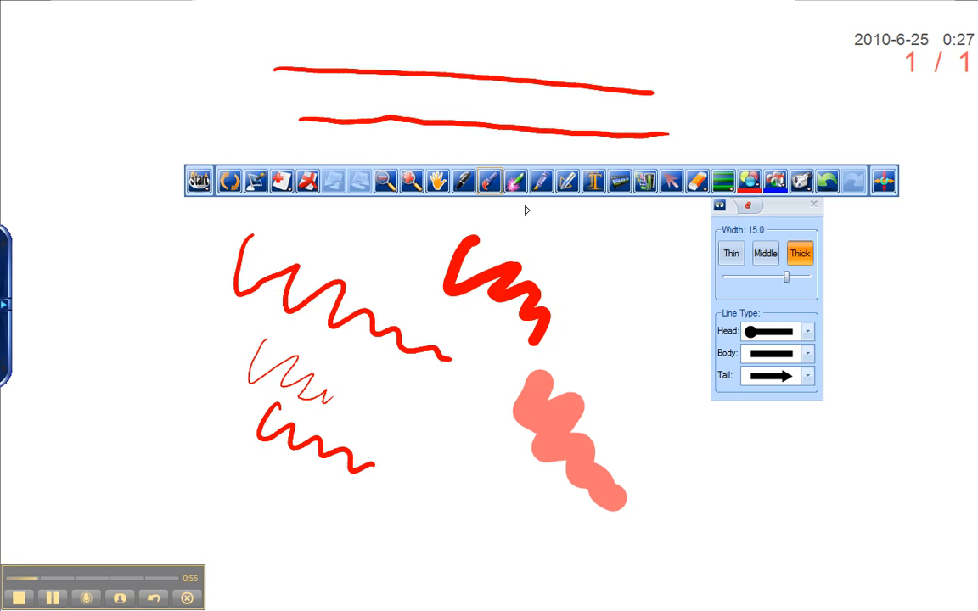
Step: With the pen, draw a straight horizontal line near the page bottom and a long winding line across the top
left_click(463, 180)
left_click_drag(371, 544, 768, 557)
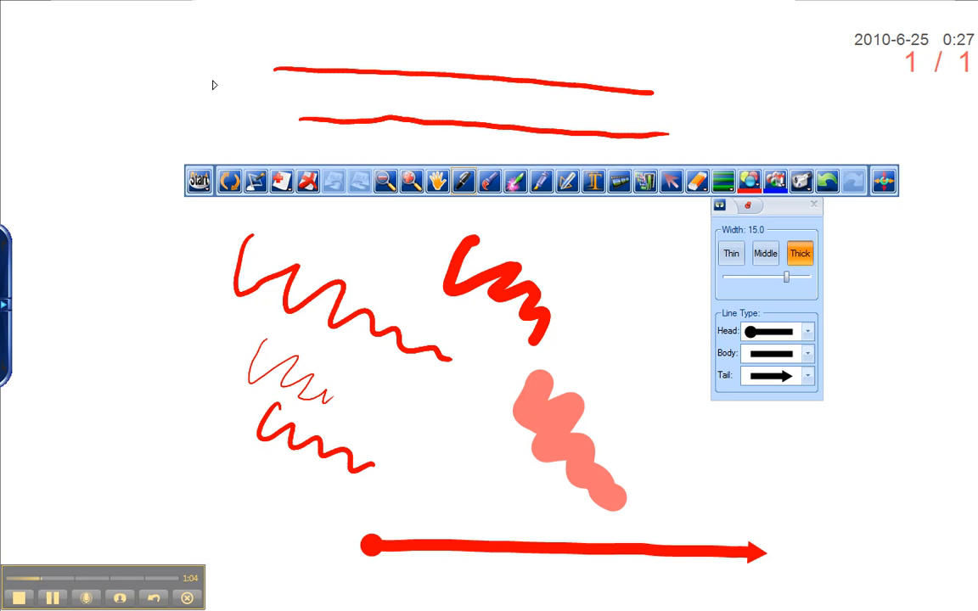
mouse_move(371, 19)
left_mouse_down()
mouse_move(393, 46)
mouse_move(583, 57)
mouse_move(757, 99)
mouse_move(836, 103)
mouse_move(827, 153)
mouse_move(616, 106)
mouse_move(437, 91)
mouse_move(187, 96)
mouse_move(260, 33)
mouse_move(323, 35)
left_mouse_up()
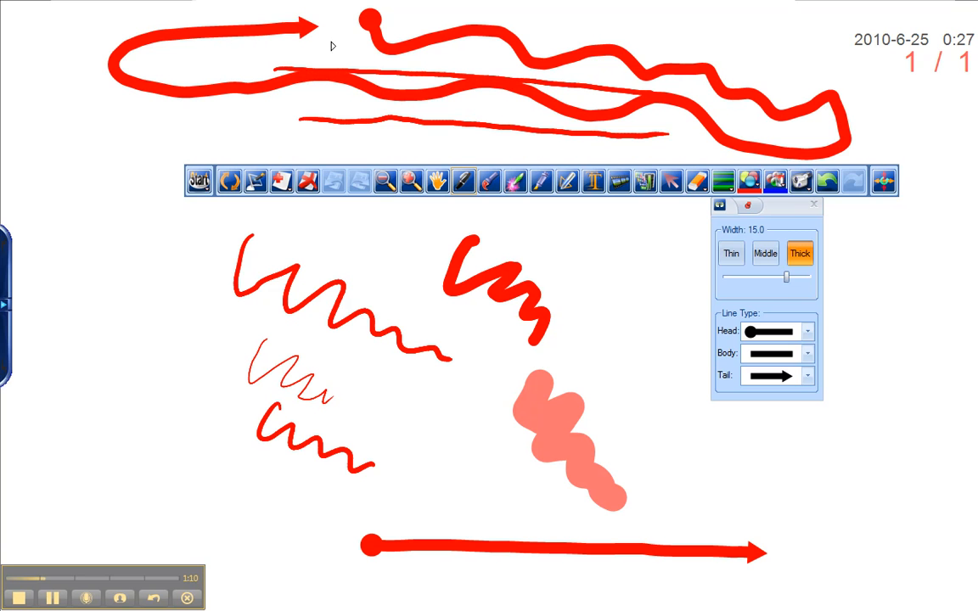
Step: Set the line head to an arrow and draw two open curved loops along the page's left edge
left_click(807, 332)
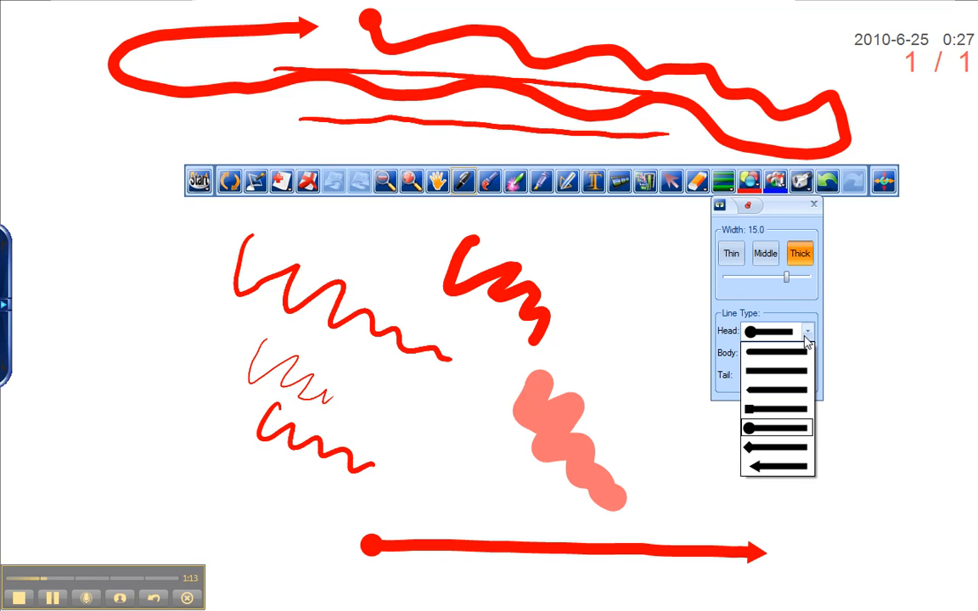
left_click(766, 460)
mouse_move(104, 195)
left_mouse_down()
mouse_move(81, 259)
mouse_move(140, 231)
mouse_move(127, 219)
left_mouse_up()
mouse_move(127, 319)
left_mouse_down()
mouse_move(149, 355)
mouse_move(109, 430)
mouse_move(227, 440)
mouse_move(202, 324)
mouse_move(176, 321)
left_mouse_up()
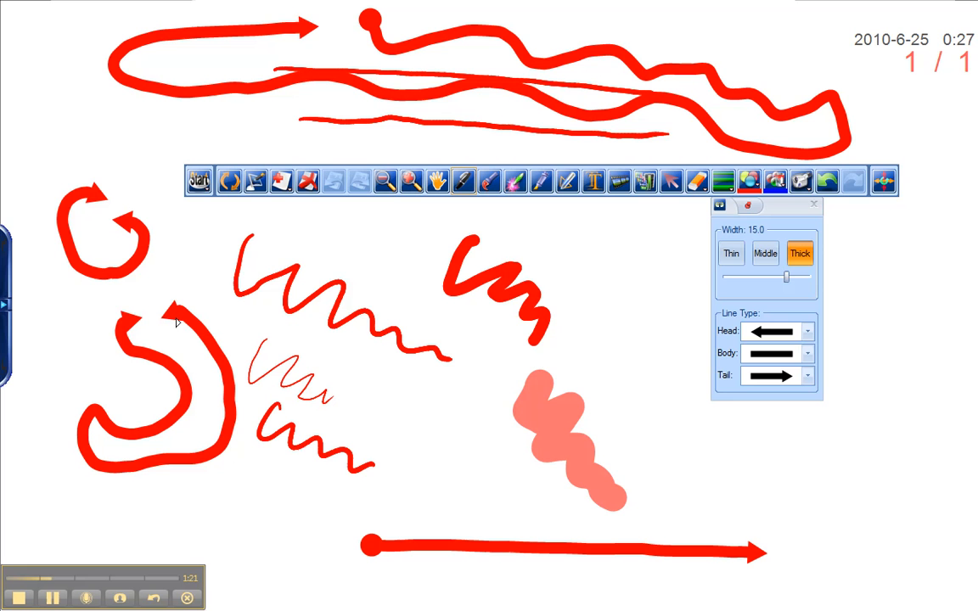
Step: Set a diamond tail, pointed head and square-dotted body, and draw a large loop beside the highlighter stroke
left_click(809, 380)
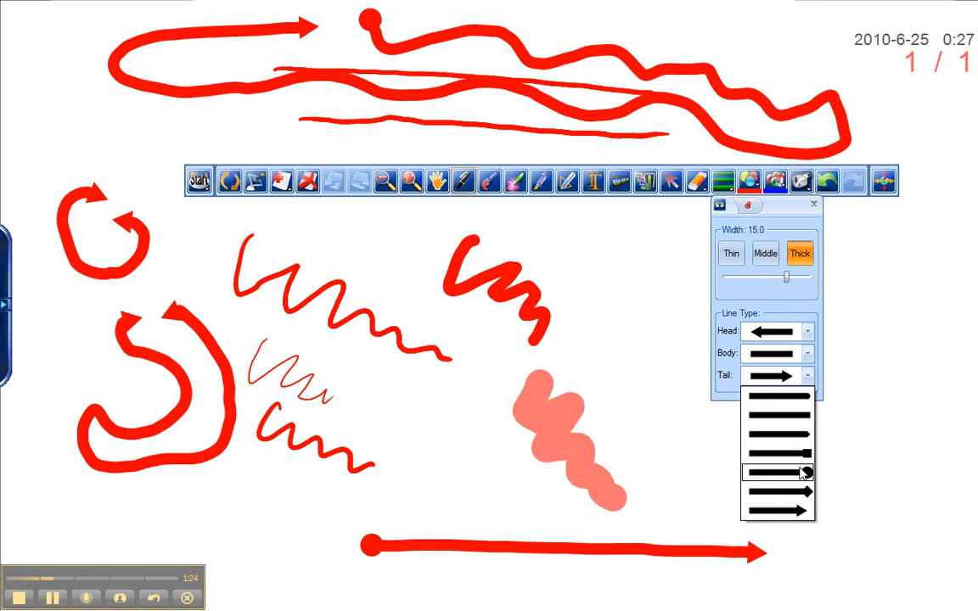
left_click(797, 493)
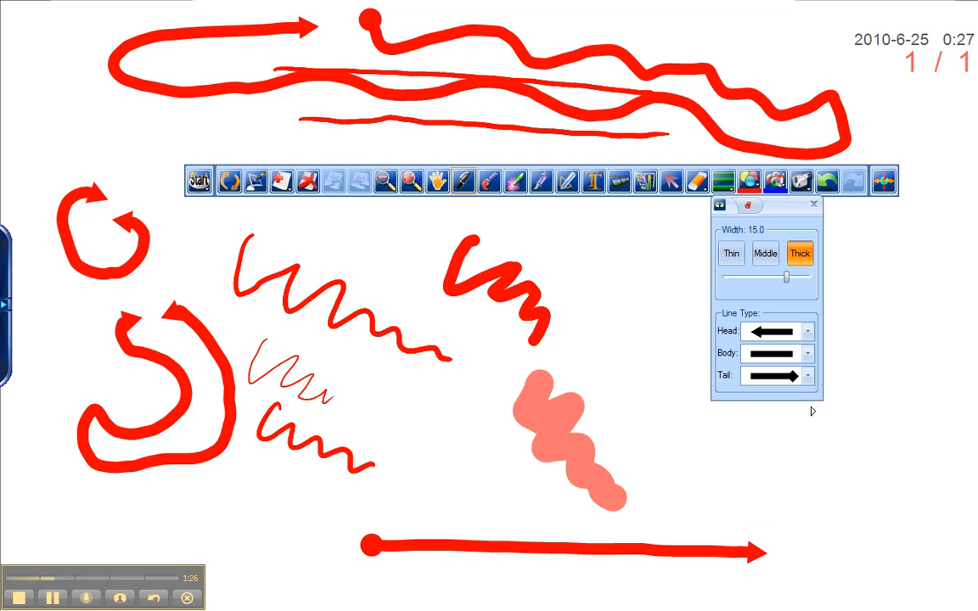
left_click(808, 331)
left_click(751, 389)
left_click(805, 354)
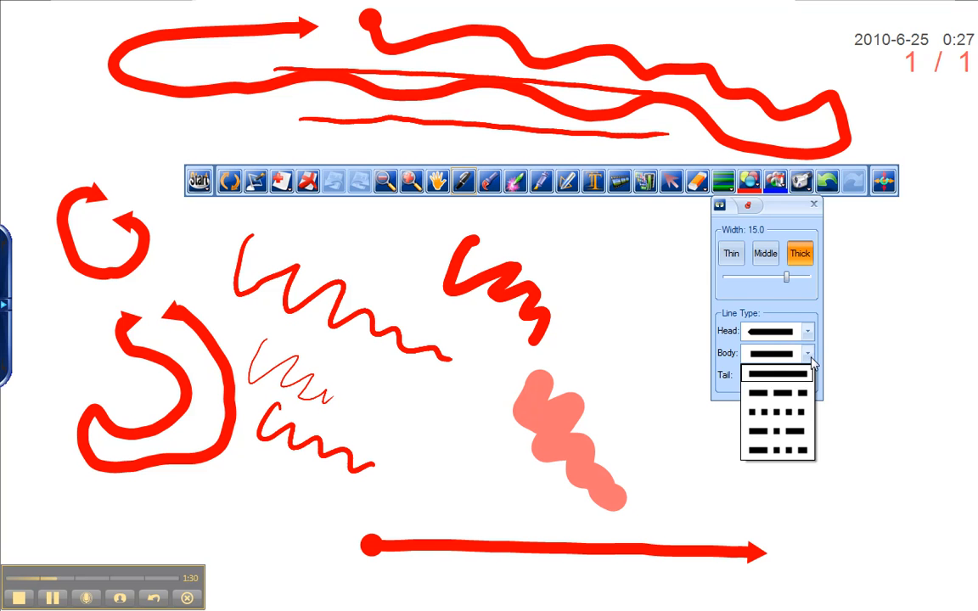
left_click(782, 426)
mouse_move(666, 409)
left_mouse_down()
mouse_move(684, 459)
mouse_move(840, 475)
mouse_move(864, 422)
left_mouse_up()
mouse_move(692, 392)
left_mouse_down()
mouse_move(596, 331)
mouse_move(645, 395)
left_mouse_up()
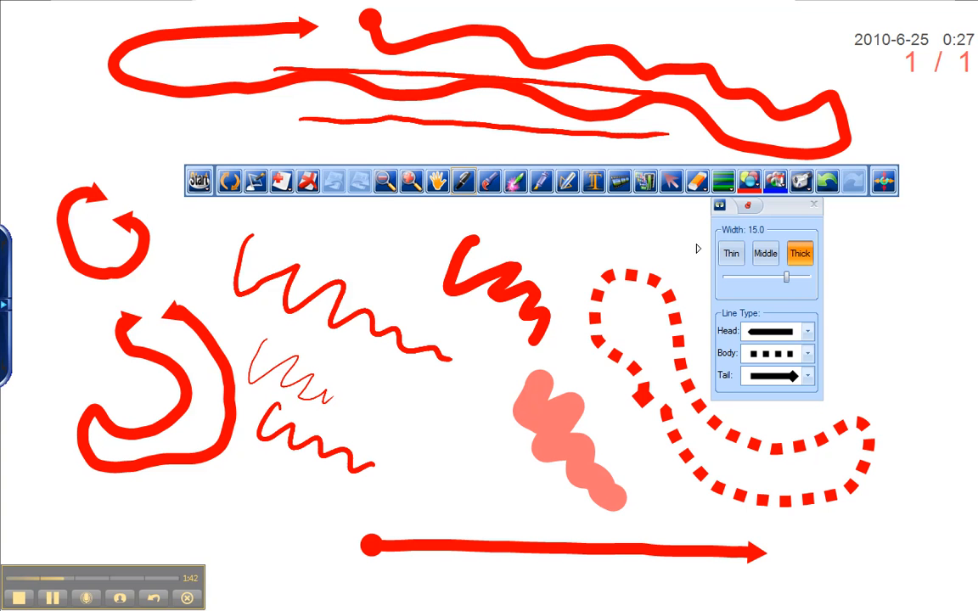
Step: Expand the settings panel to show the stroke preview and try the Thin width, settling on Middle 10.0
left_click(719, 206)
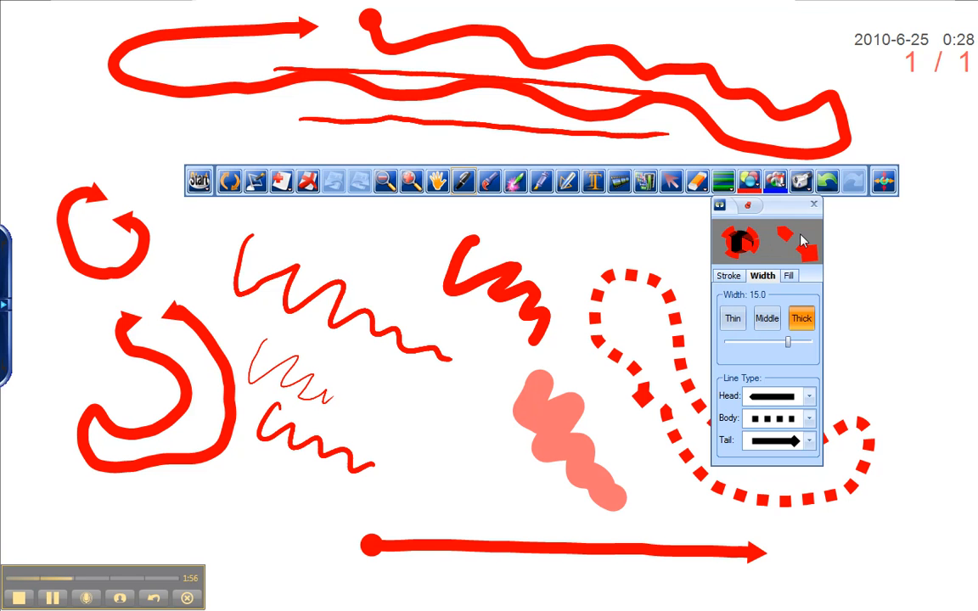
left_click(769, 322)
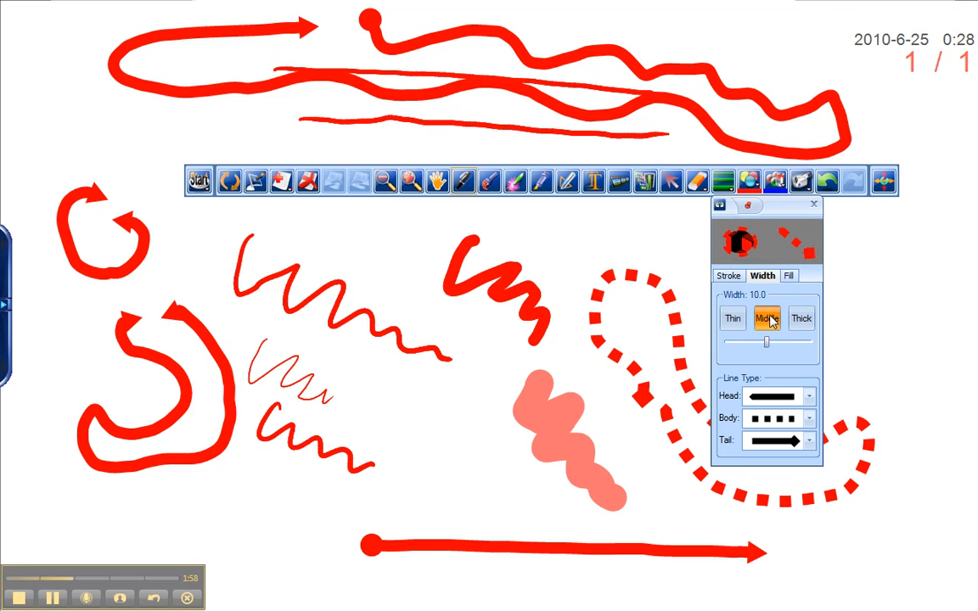
left_click(734, 321)
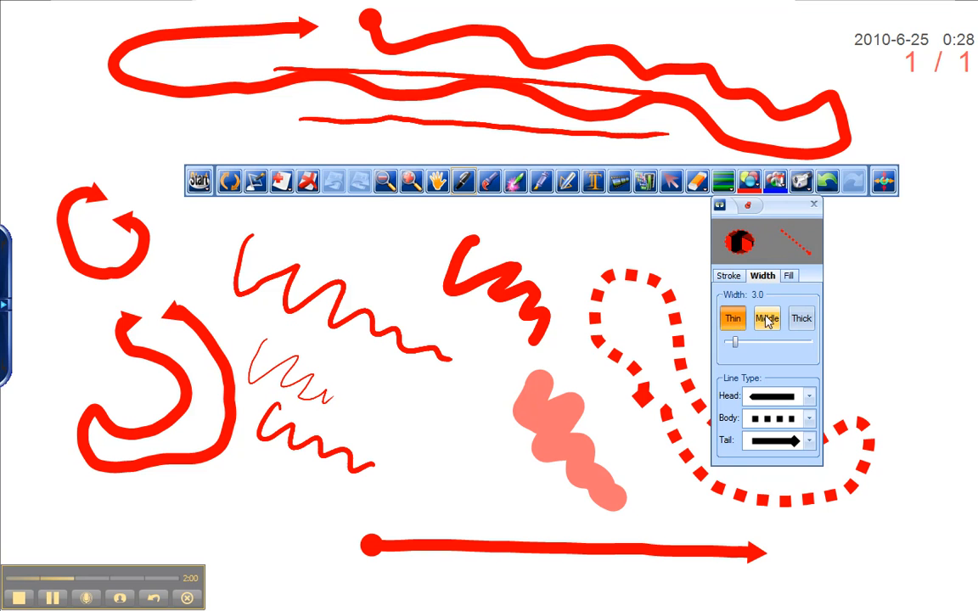
left_click(767, 319)
Step: Set the line type to a long-dashed body, rounded tail and arrow head
left_click(810, 424)
left_click(789, 459)
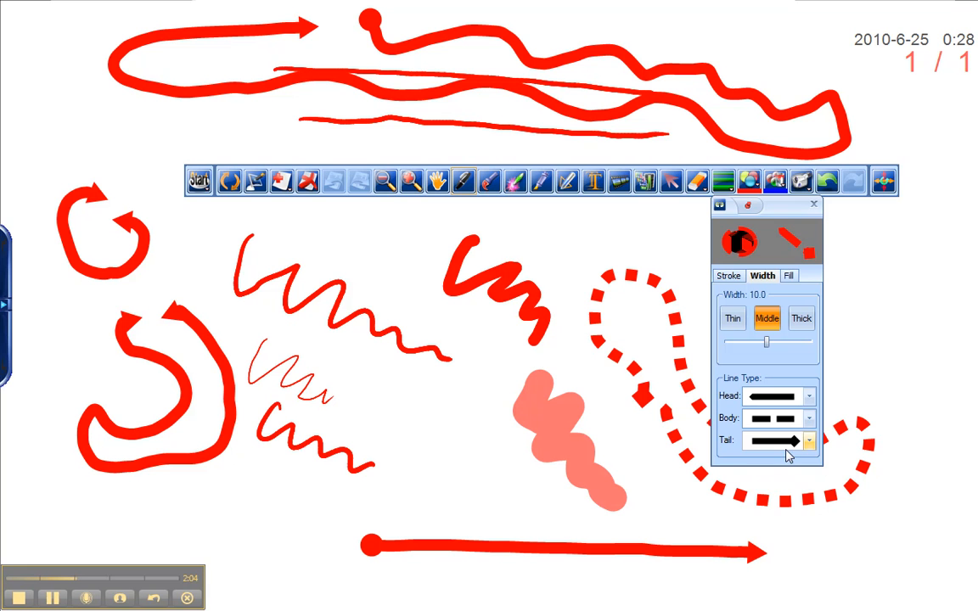
left_click(806, 440)
left_click(803, 455)
left_click(809, 396)
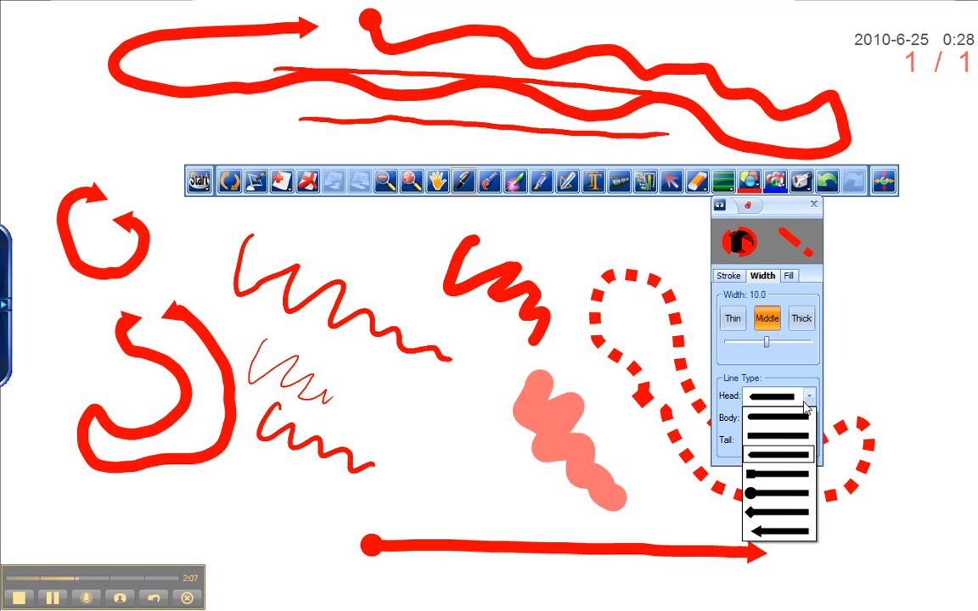
left_click(769, 532)
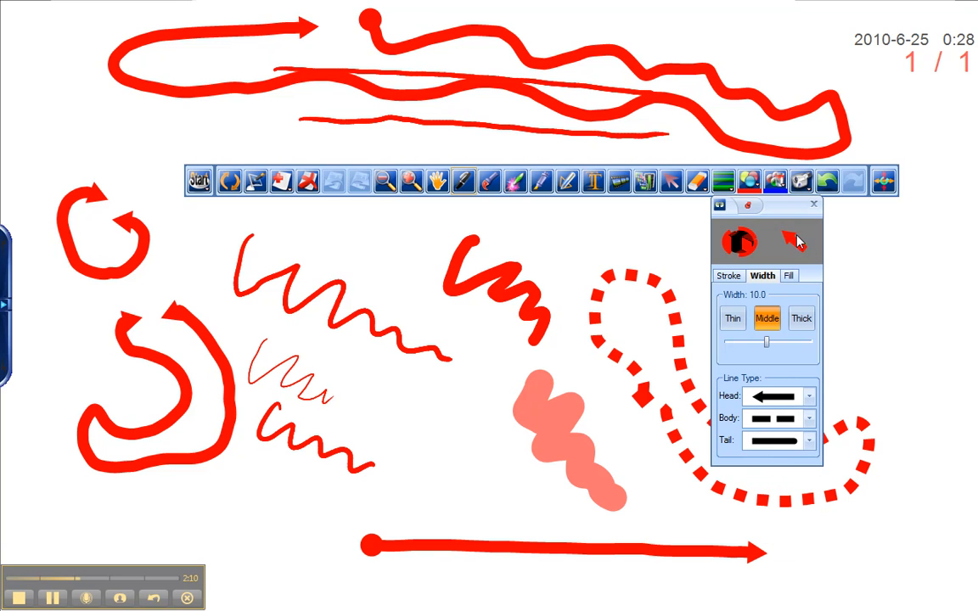
Step: Set the line type's head to rounded and its body to solid
left_click(807, 397)
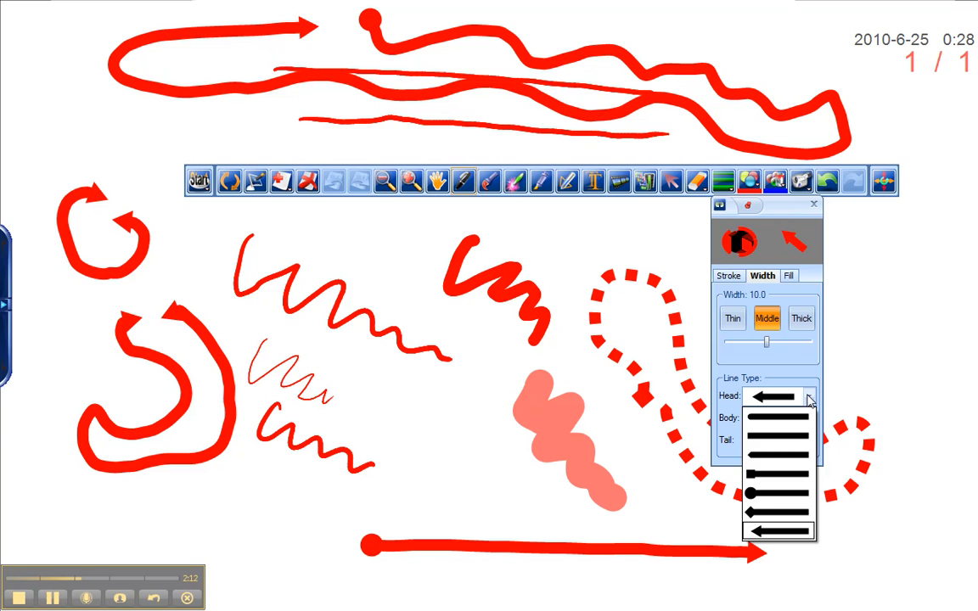
left_click(777, 416)
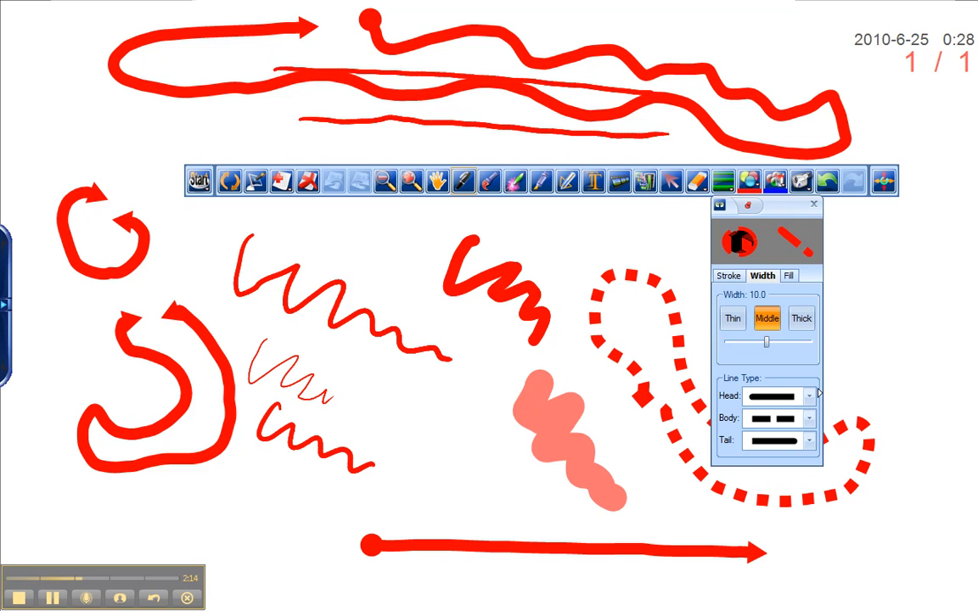
left_click(809, 418)
left_click(778, 439)
Step: Move the settings panel aside, unpin it and draw two short pen strokes beside the dotted loop
left_click_drag(785, 214, 886, 272)
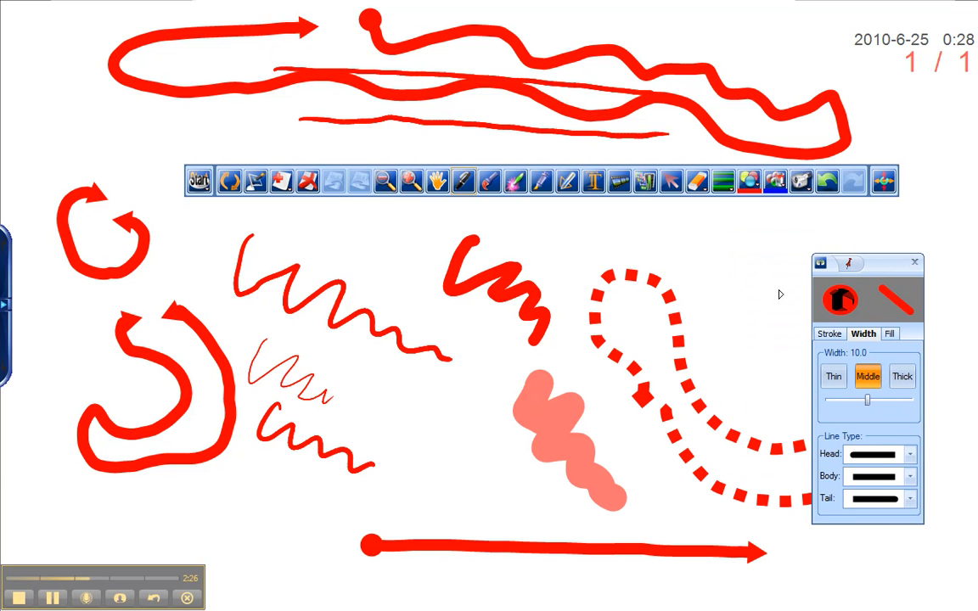
left_click_drag(727, 255, 723, 372)
left_click(851, 264)
left_click_drag(747, 276, 750, 296)
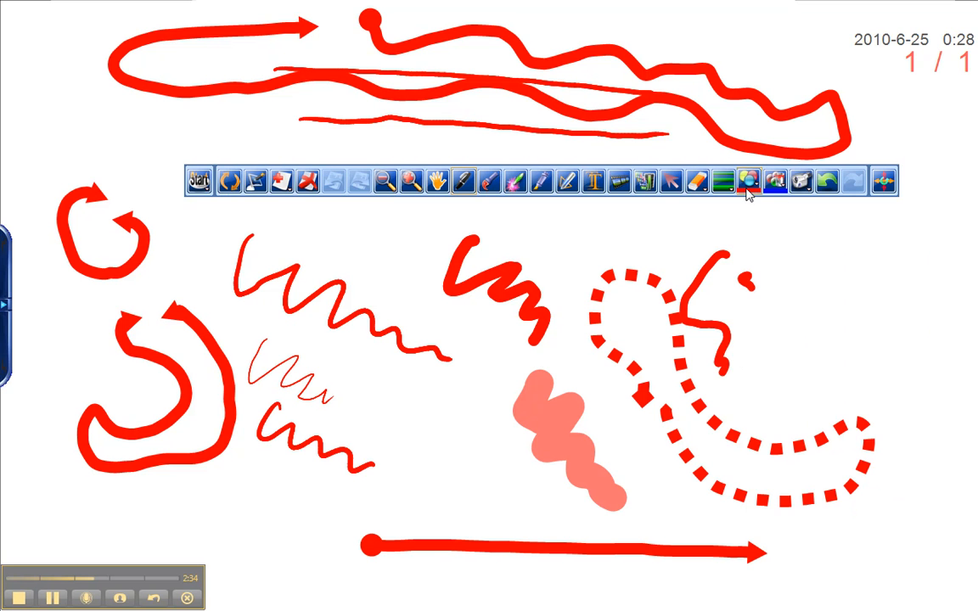
Step: Reopen the pen width settings clear of the drawing and draw three slanted pen lines between the thick brush zigzag and highlighter stroke
left_click(723, 181)
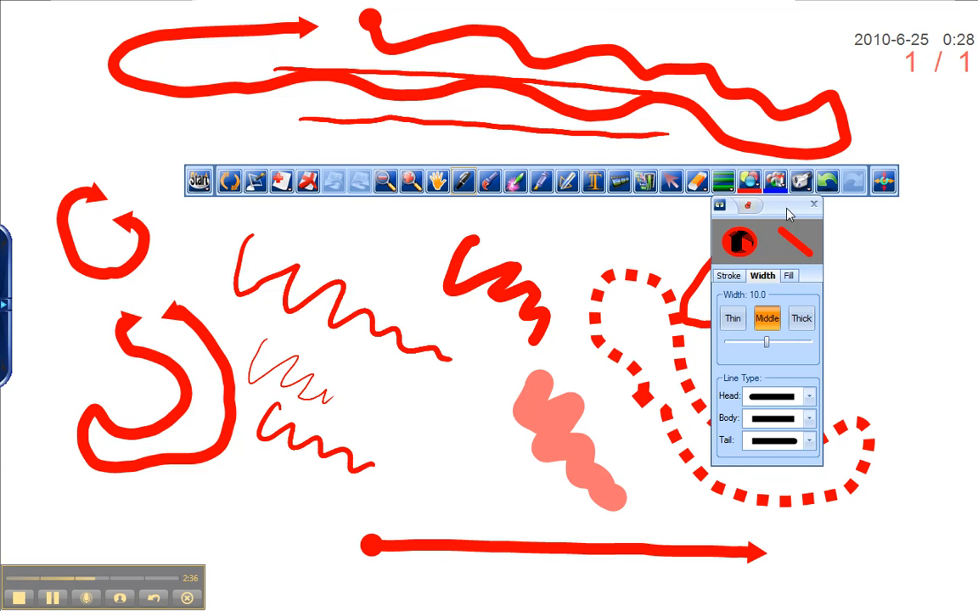
left_click_drag(786, 208, 886, 270)
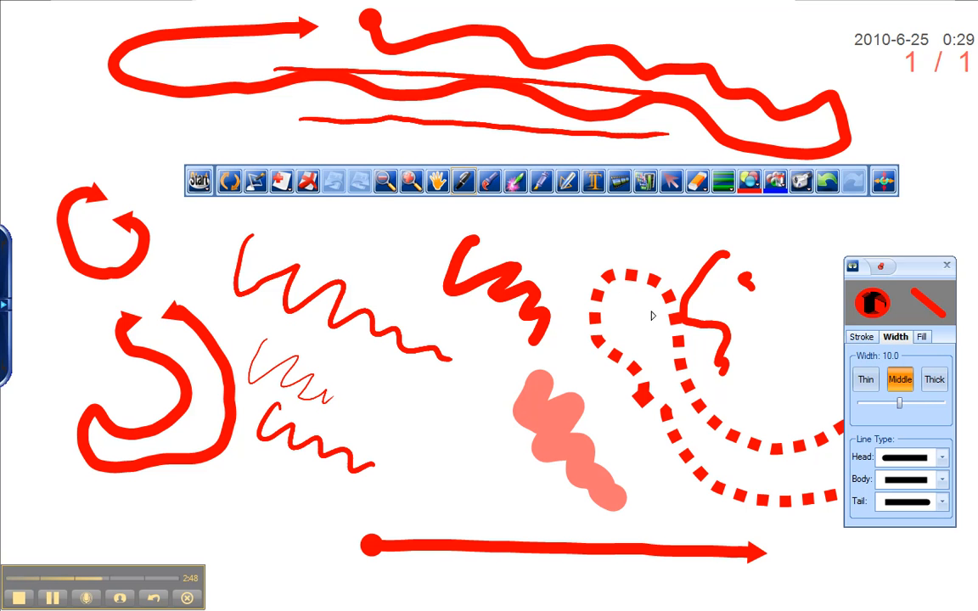
left_click_drag(369, 402, 533, 372)
left_click_drag(349, 463, 514, 430)
left_click_drag(307, 502, 524, 479)
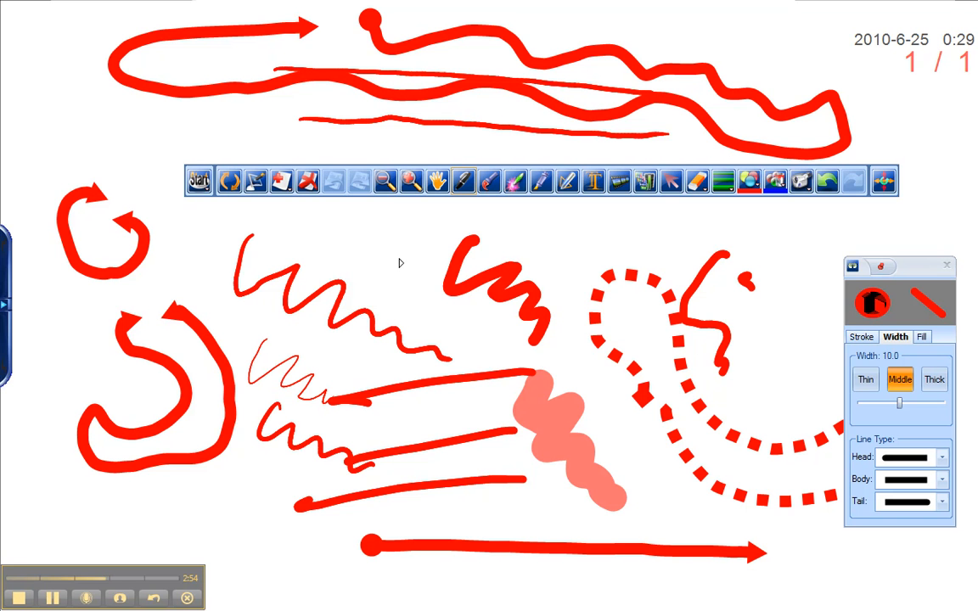
Step: Show the stroke colour settings and collapse the panel to its compact view without the preview
left_click(874, 340)
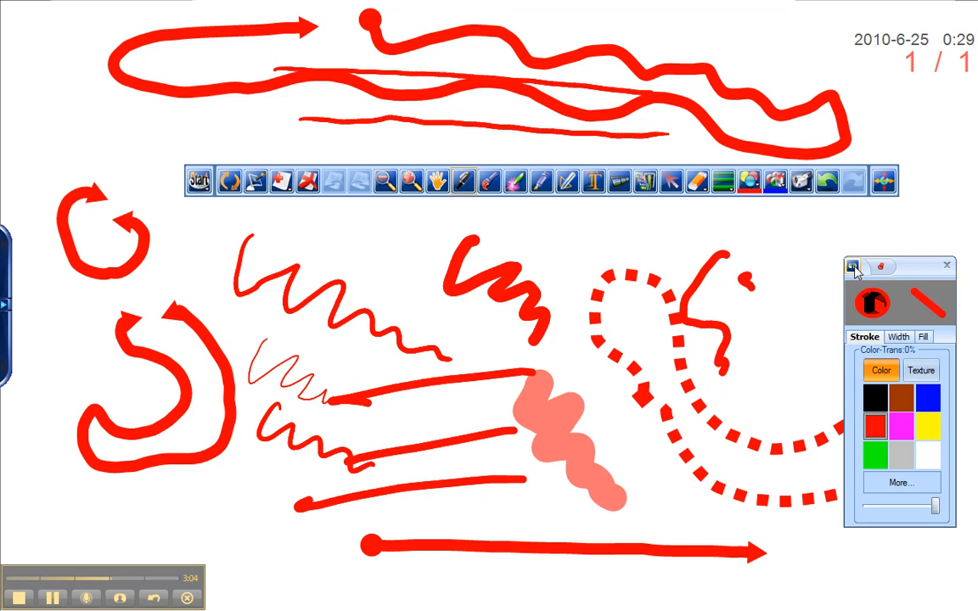
left_click(879, 269)
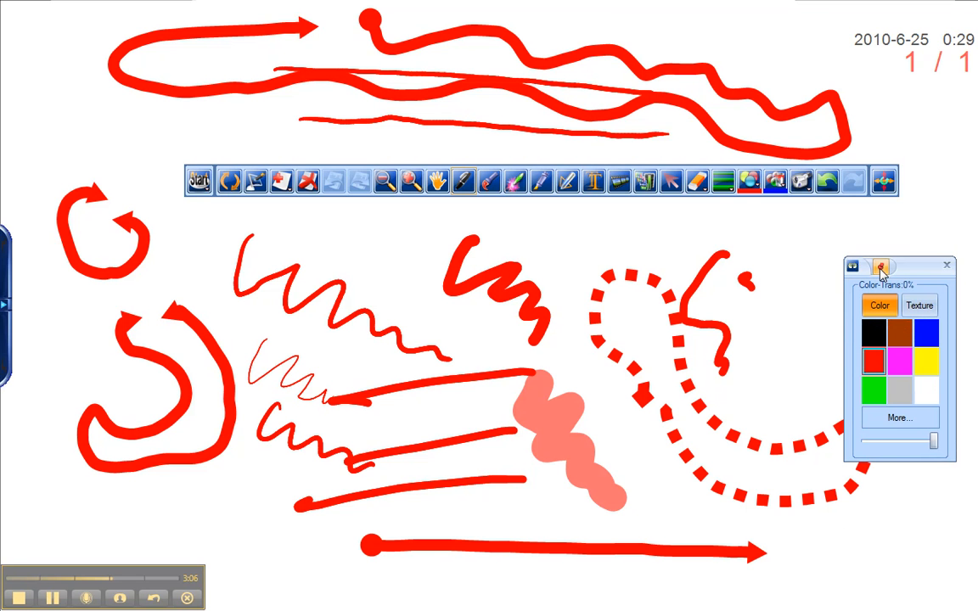
Step: Reopen the pen width settings, expand the panel with its preview and review the Stroke, Width and Fill pages before closing it
left_click(951, 269)
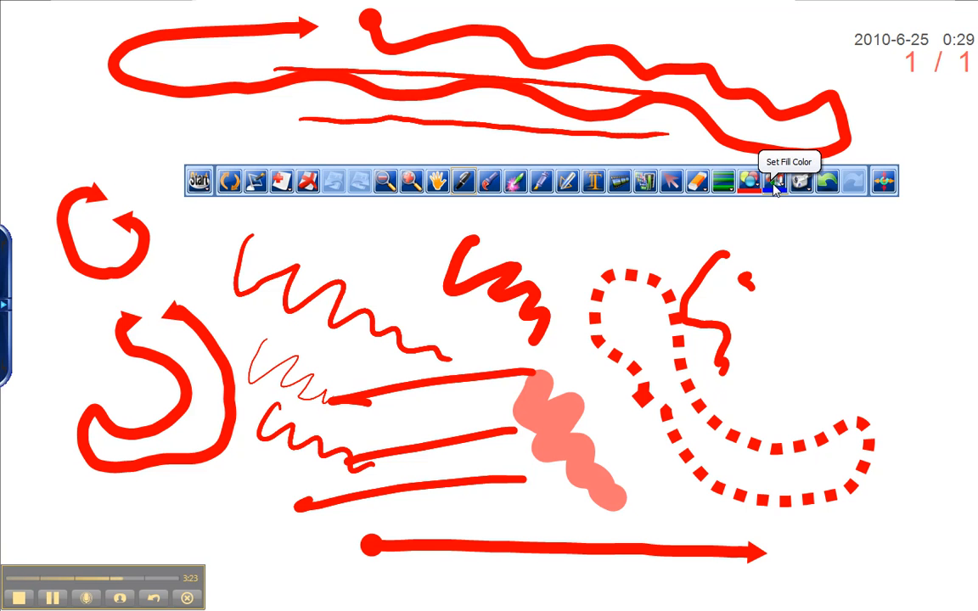
left_click(724, 183)
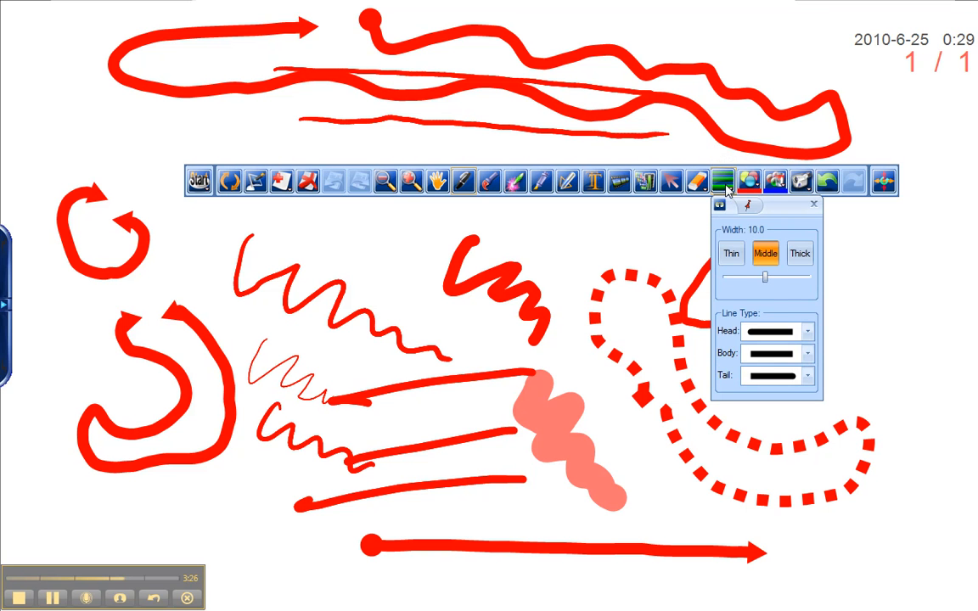
left_click(720, 207)
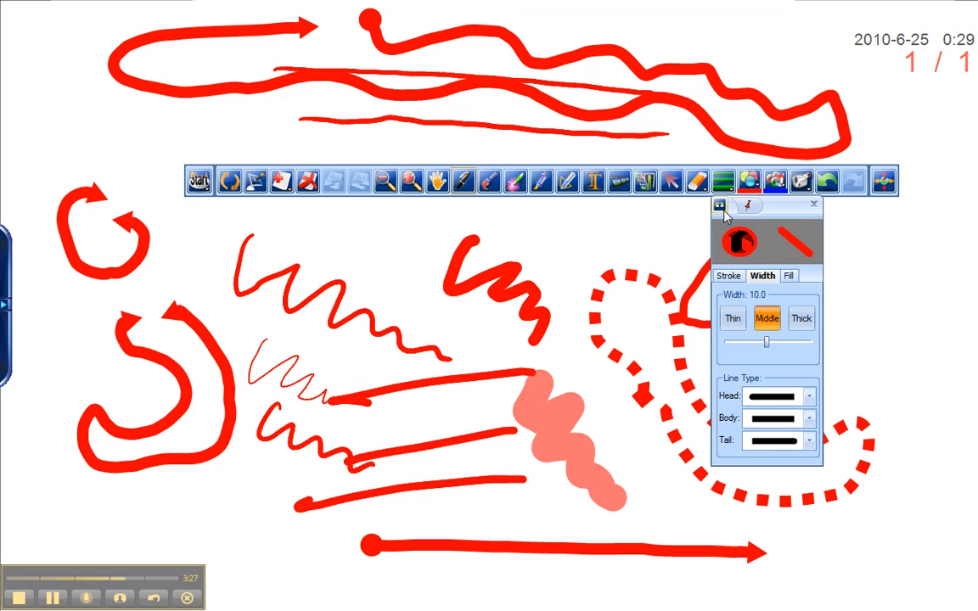
left_click(730, 277)
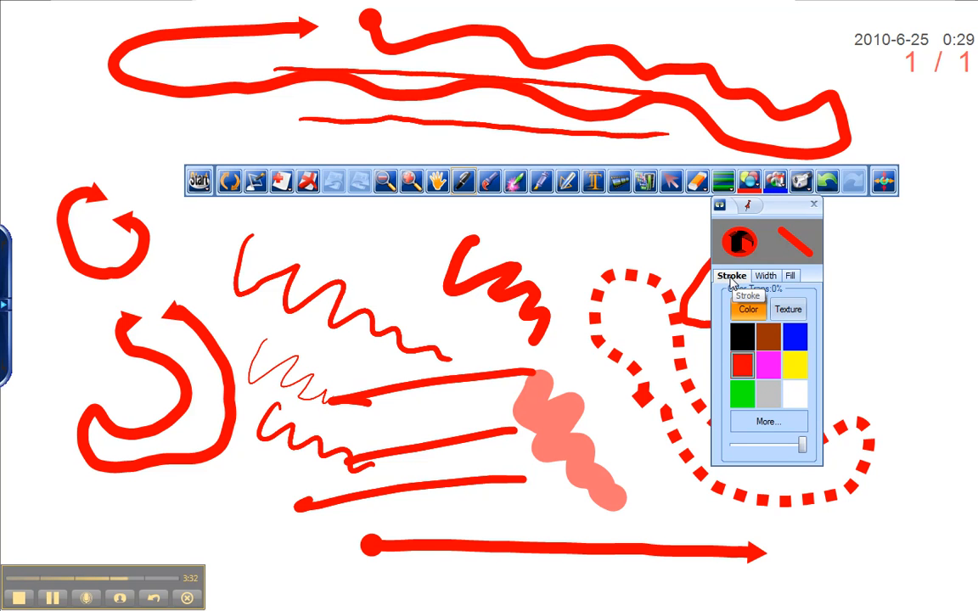
left_click(764, 277)
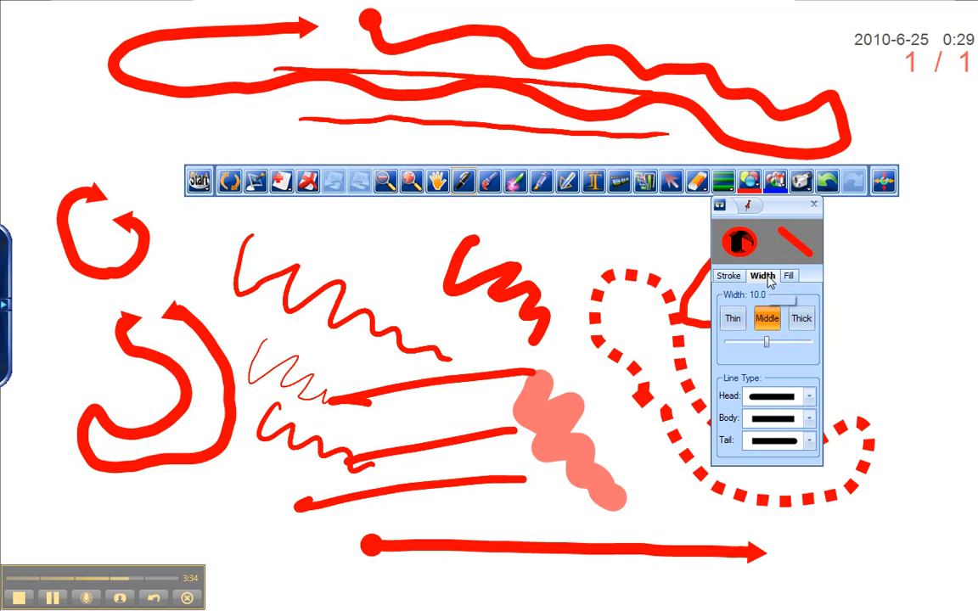
left_click(787, 277)
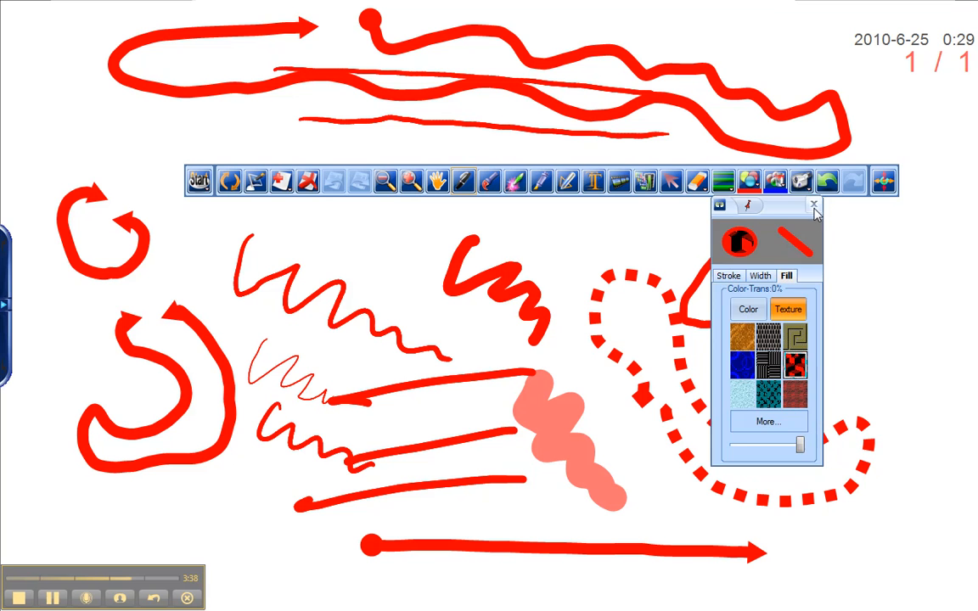
left_click(814, 206)
Step: Open the pen colour settings in the expanded panel, review the Width and Fill pages, and close the panel
left_click(750, 180)
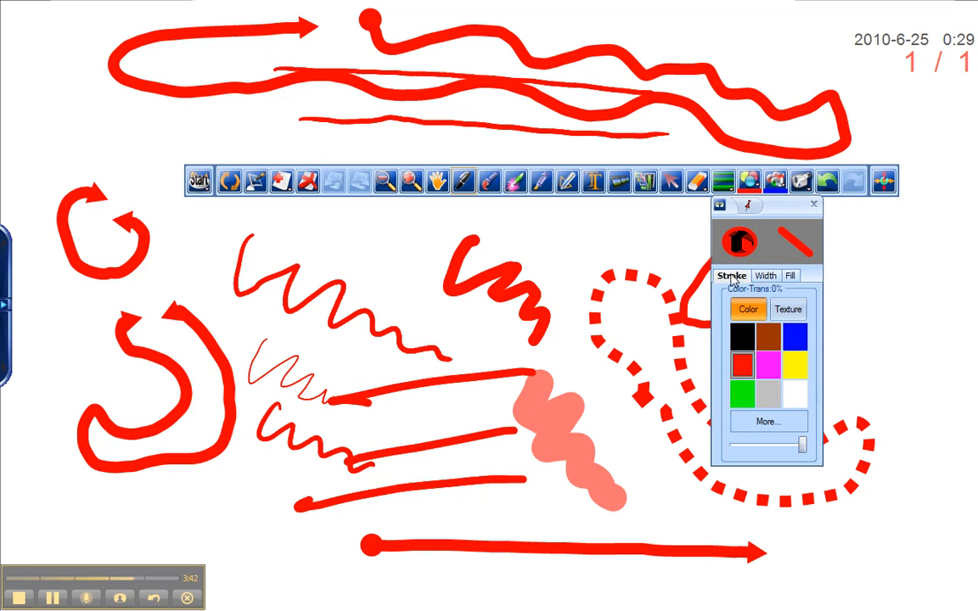
left_click(764, 276)
left_click(789, 276)
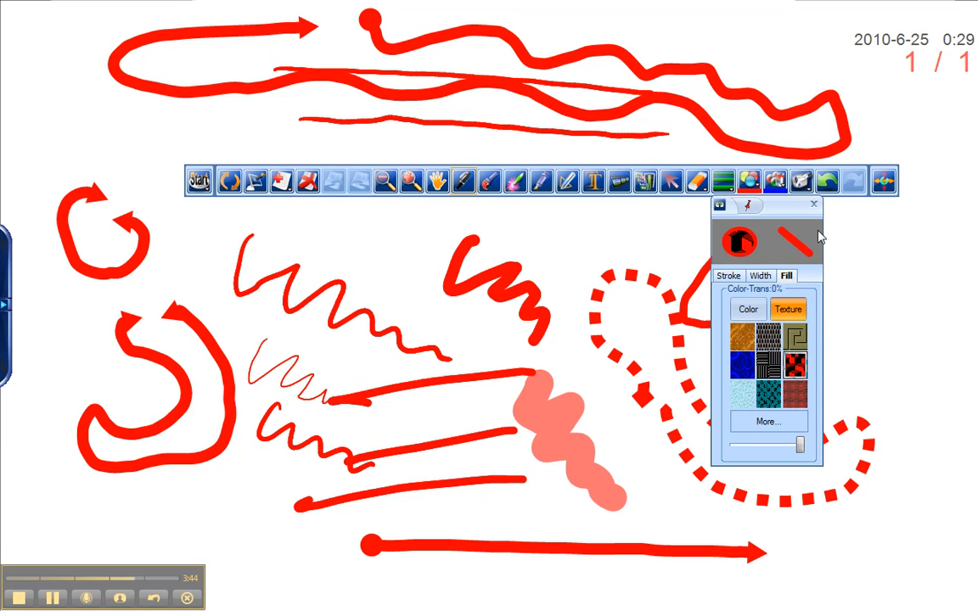
left_click(814, 206)
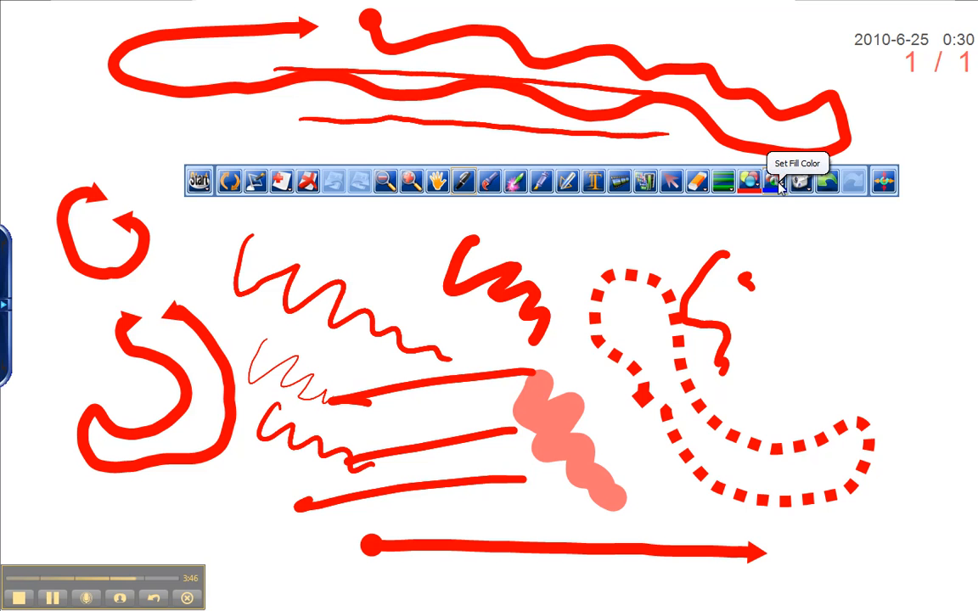
Step: Review the expanded fill colour panel's Stroke, Width and Fill pages, collapse it to the compact view and close it
left_click(776, 185)
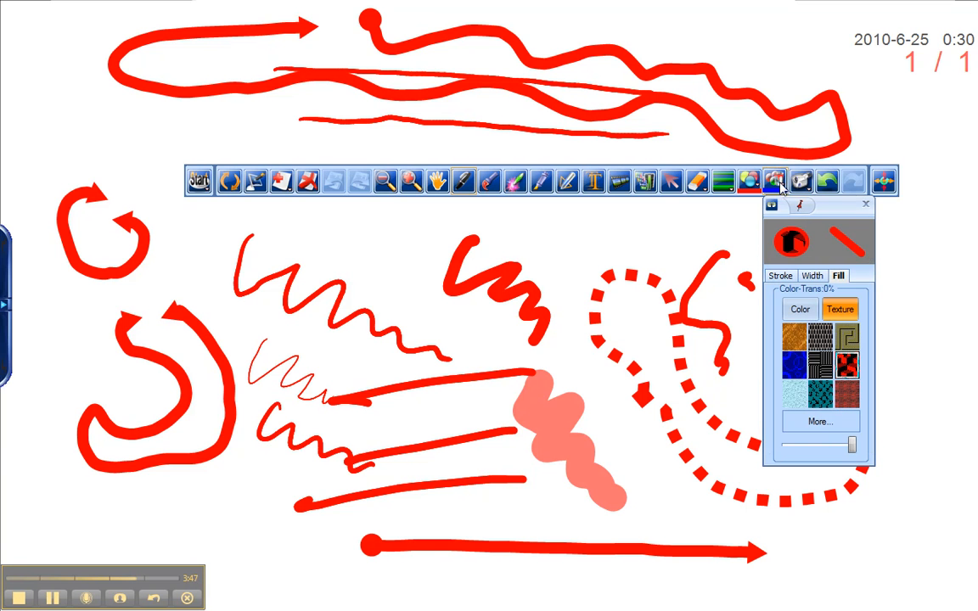
left_click(783, 275)
left_click(816, 276)
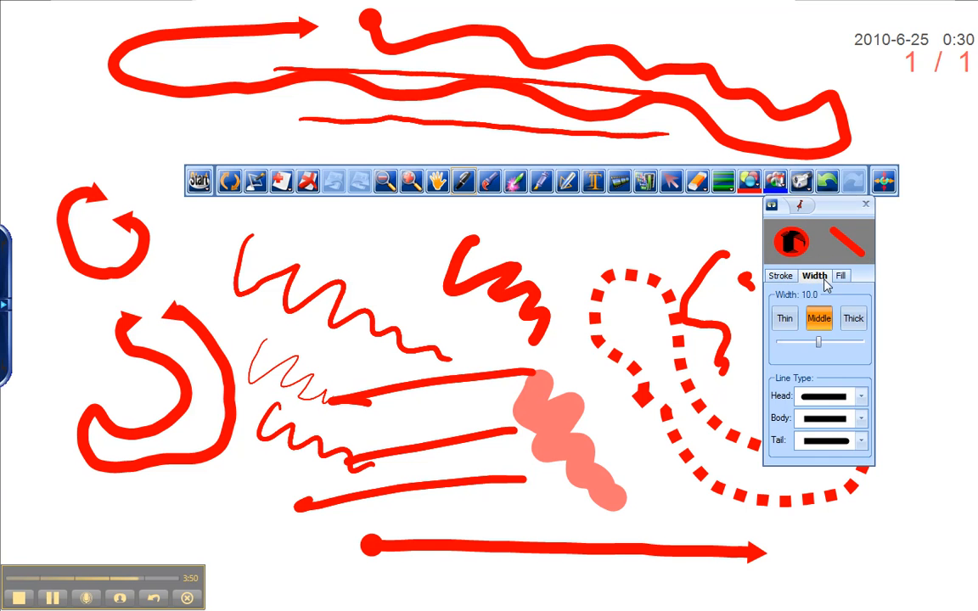
left_click(841, 276)
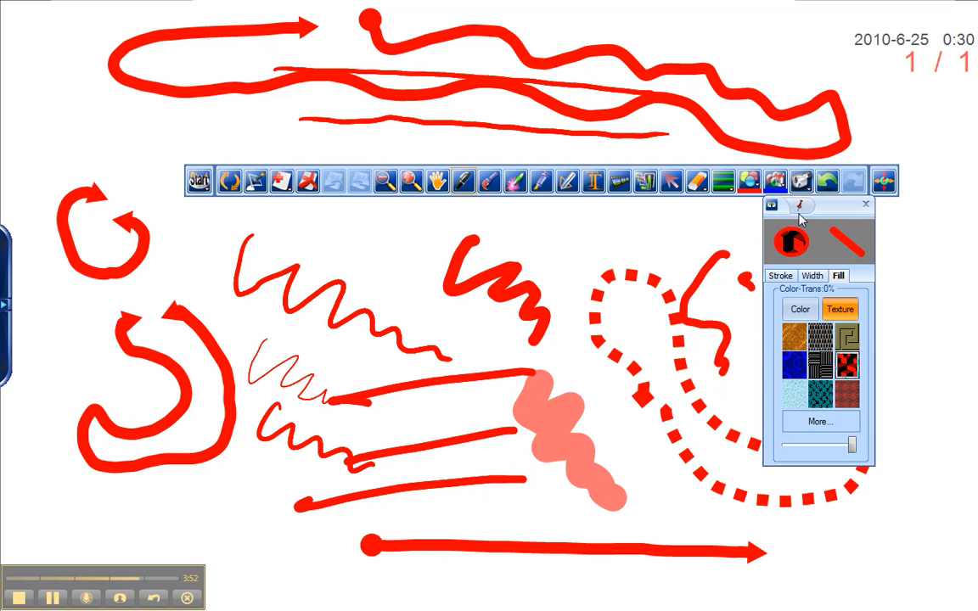
left_click(772, 206)
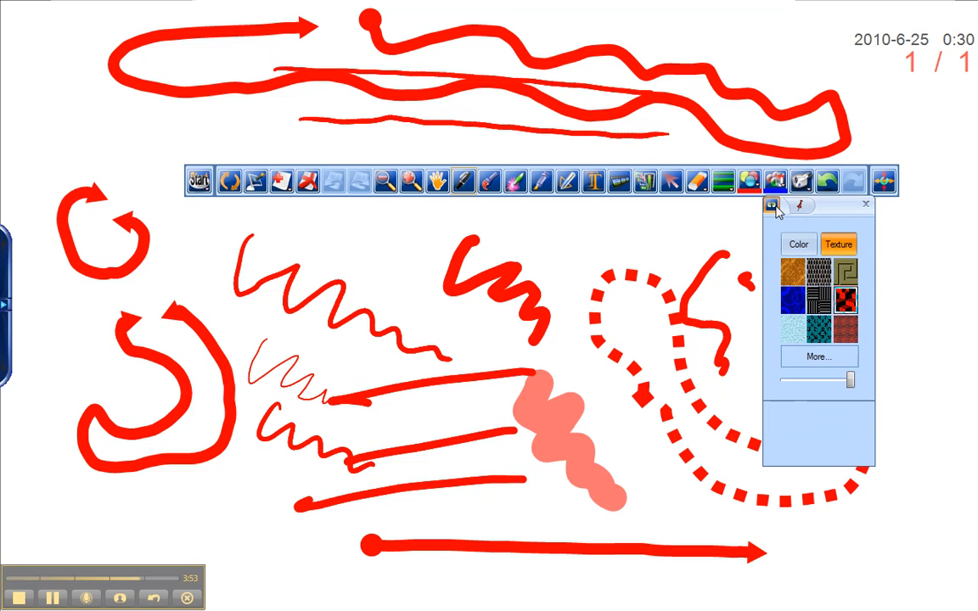
left_click(864, 204)
Step: Show the compact pen colour, pen width and fill colour settings one after another, and close the panel
left_click(756, 188)
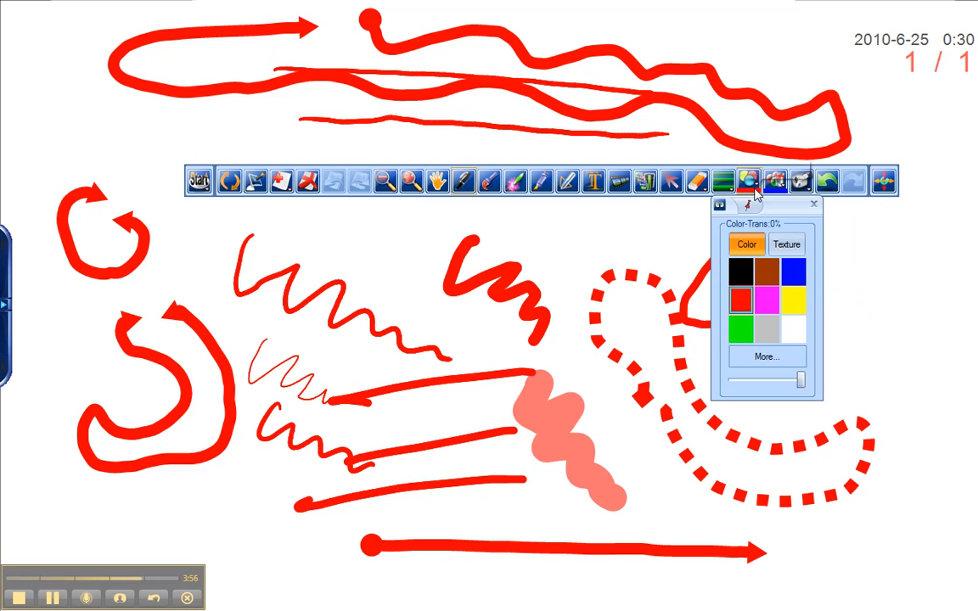
left_click(726, 186)
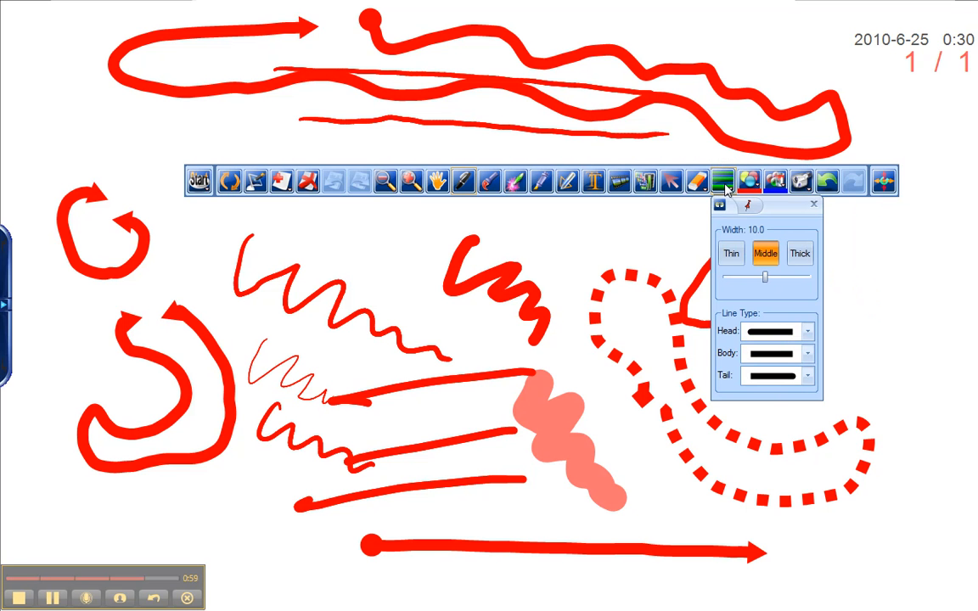
left_click(770, 187)
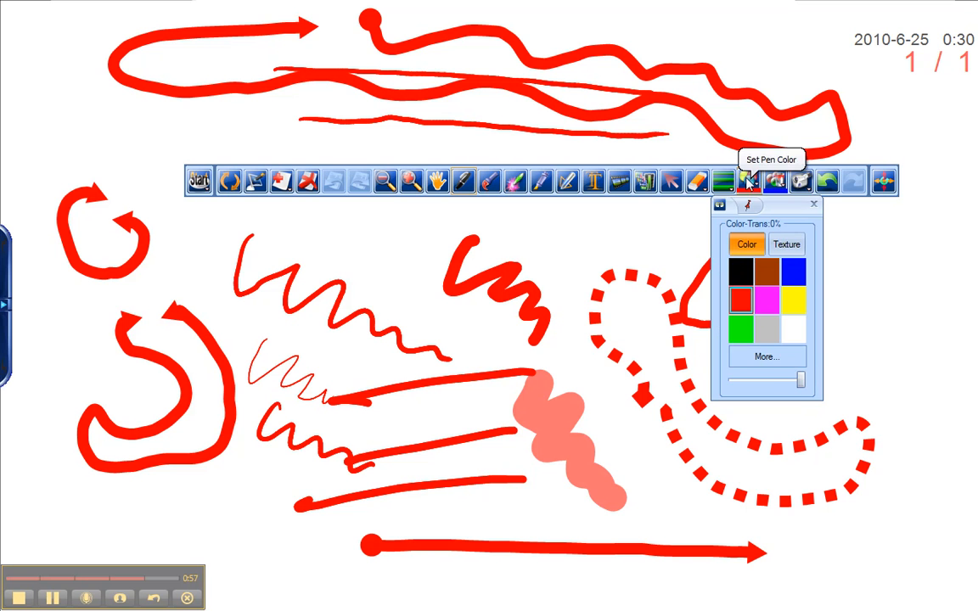
left_click(774, 186)
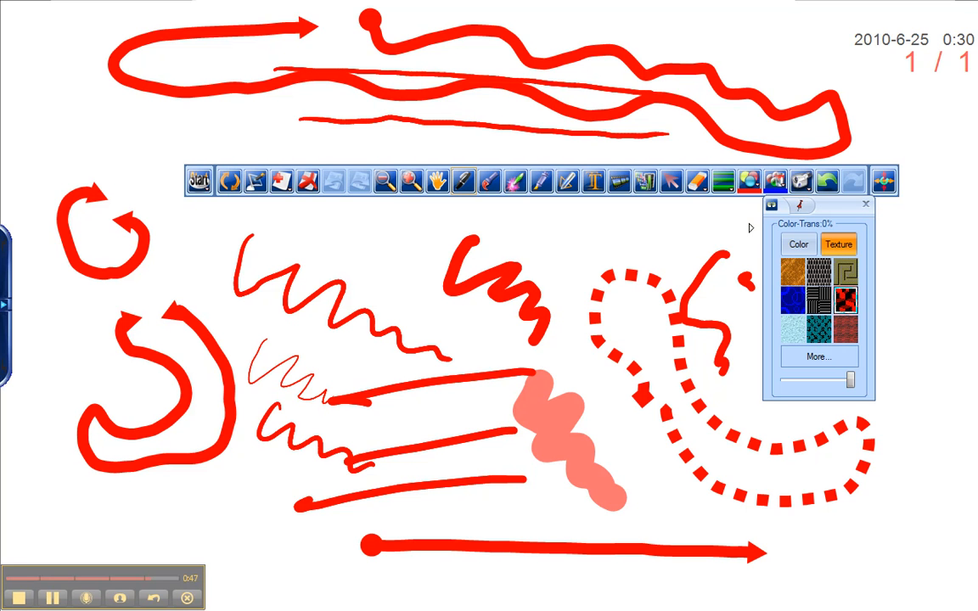
left_click(865, 204)
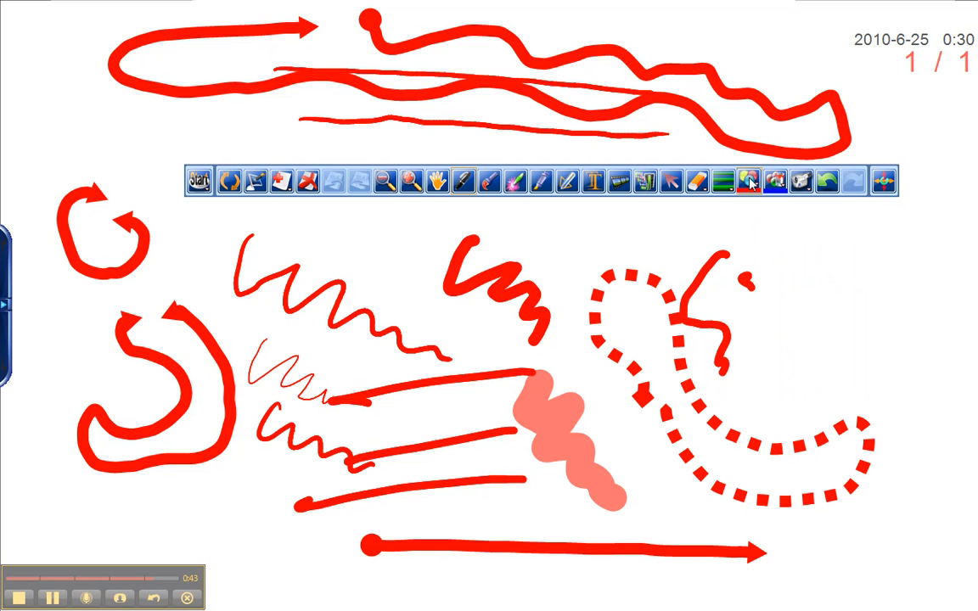
Step: Set the pen colour to blue and draw a zigzag across the two short red strokes beside the dotted loop
left_click(748, 181)
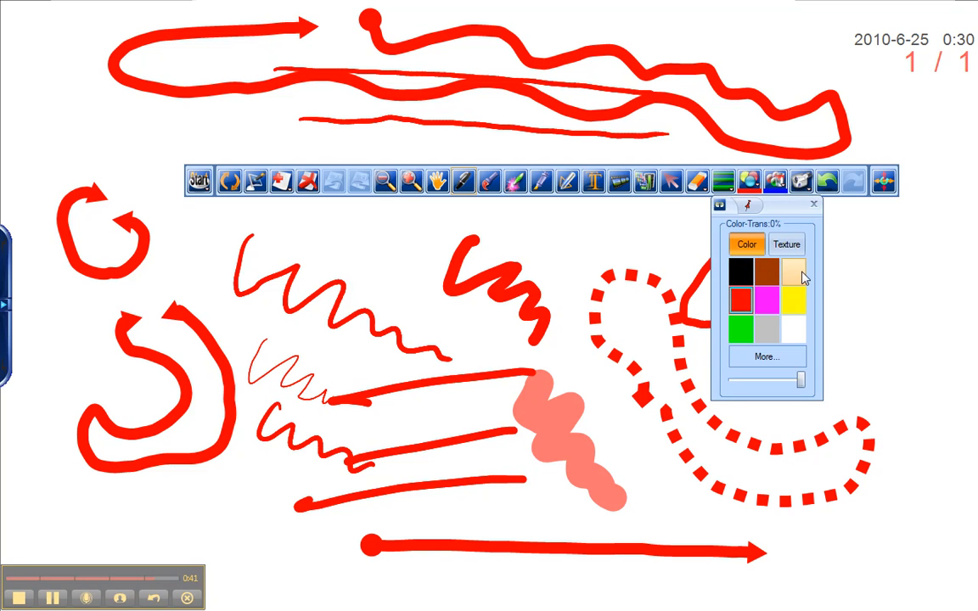
left_click(800, 280)
mouse_move(649, 214)
left_mouse_down()
mouse_move(720, 259)
mouse_move(772, 343)
left_mouse_up()
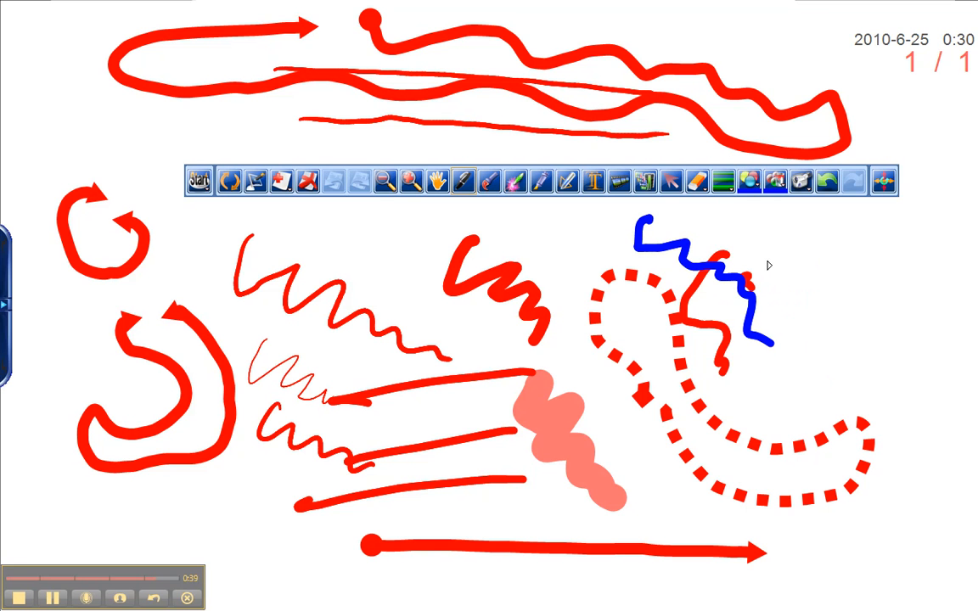
Step: Set the pen colour to orange from the extended basic colours and draw a curving freehand stroke beside the blue zigzag
left_click(749, 181)
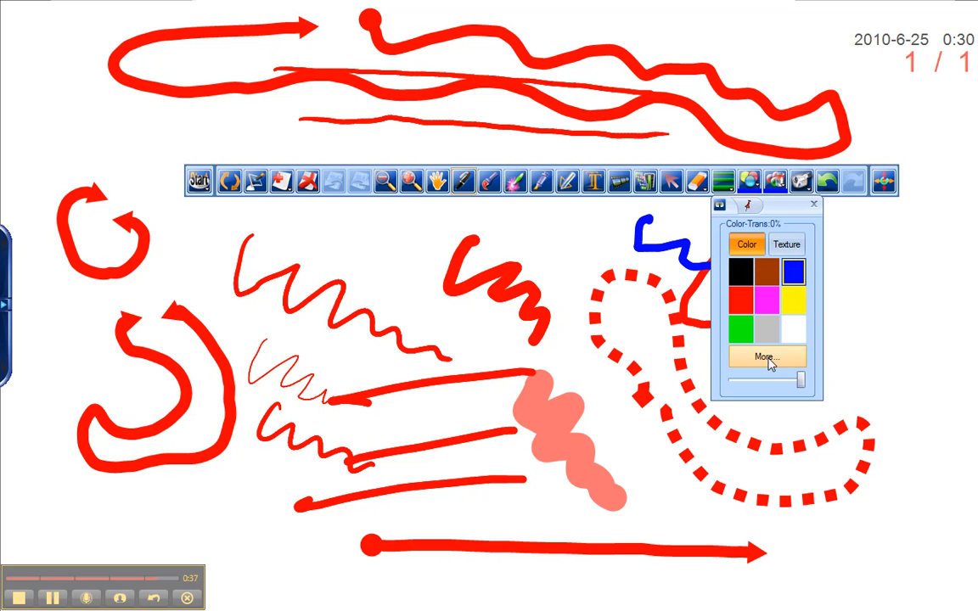
left_click(766, 357)
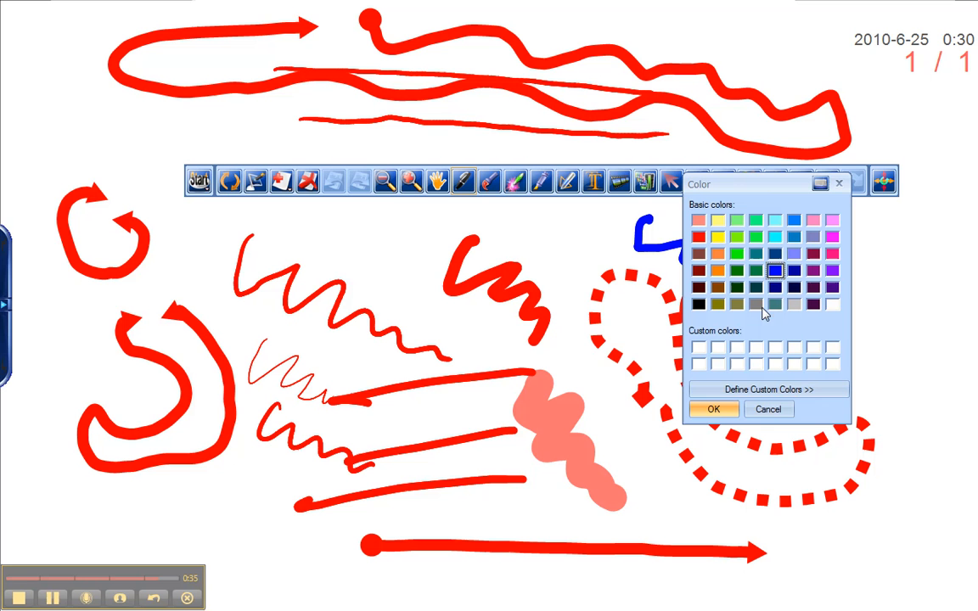
left_click(717, 270)
left_click(717, 410)
mouse_move(822, 299)
left_mouse_down()
mouse_move(856, 392)
mouse_move(896, 307)
mouse_move(798, 273)
left_mouse_up()
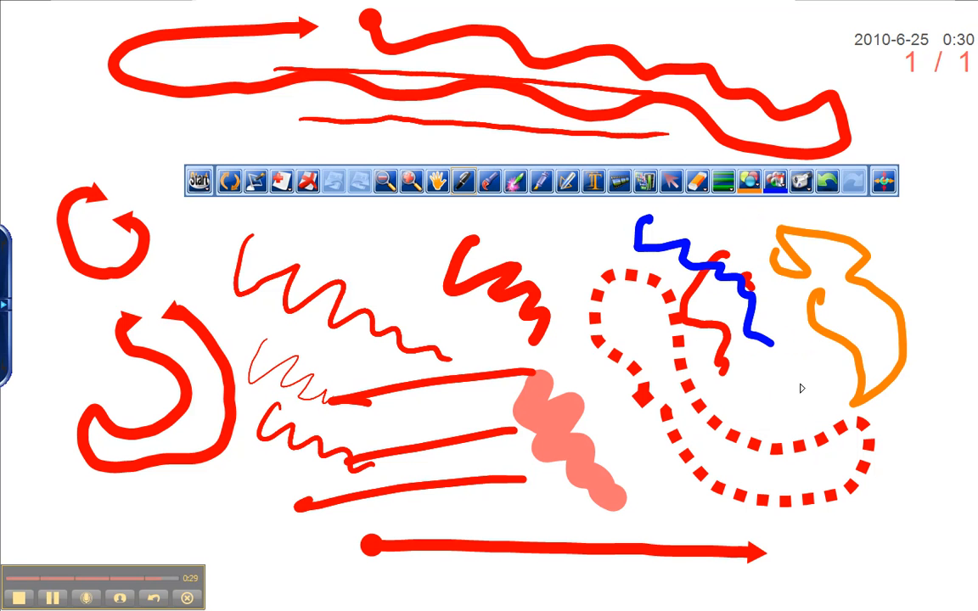